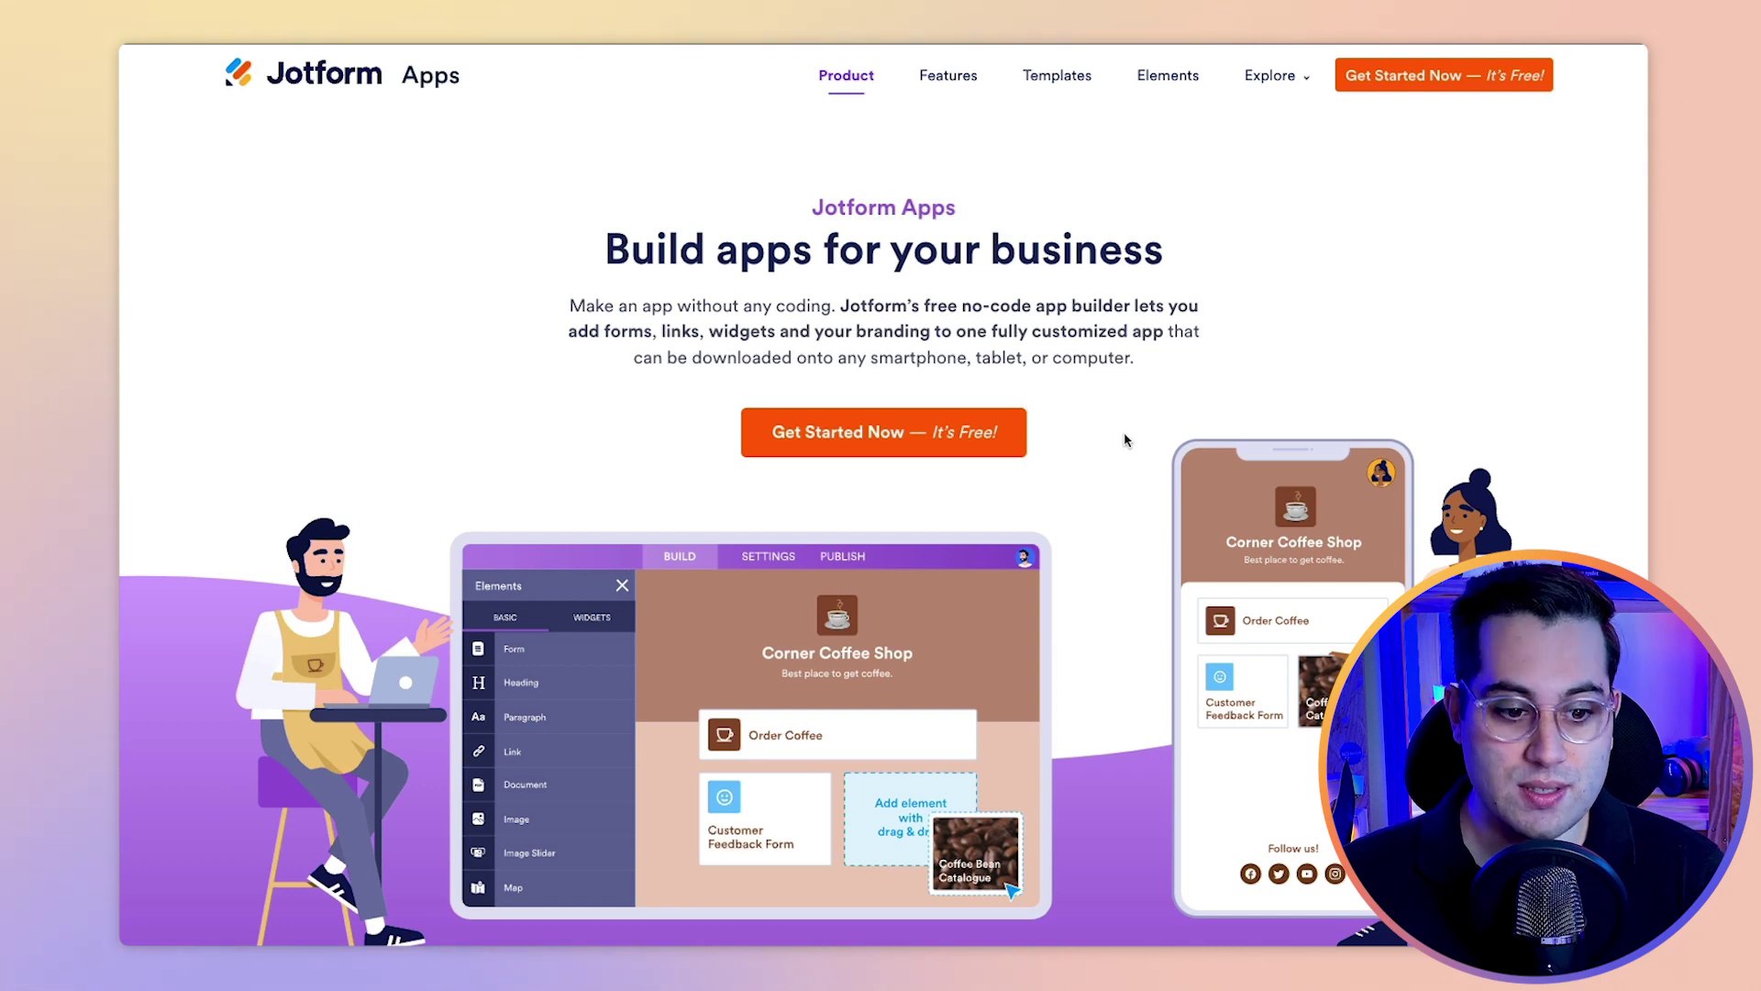
Step: Scroll past the three how-it-works steps to reach the '300+ App Templates' section
scroll(1127, 440, "down", 2)
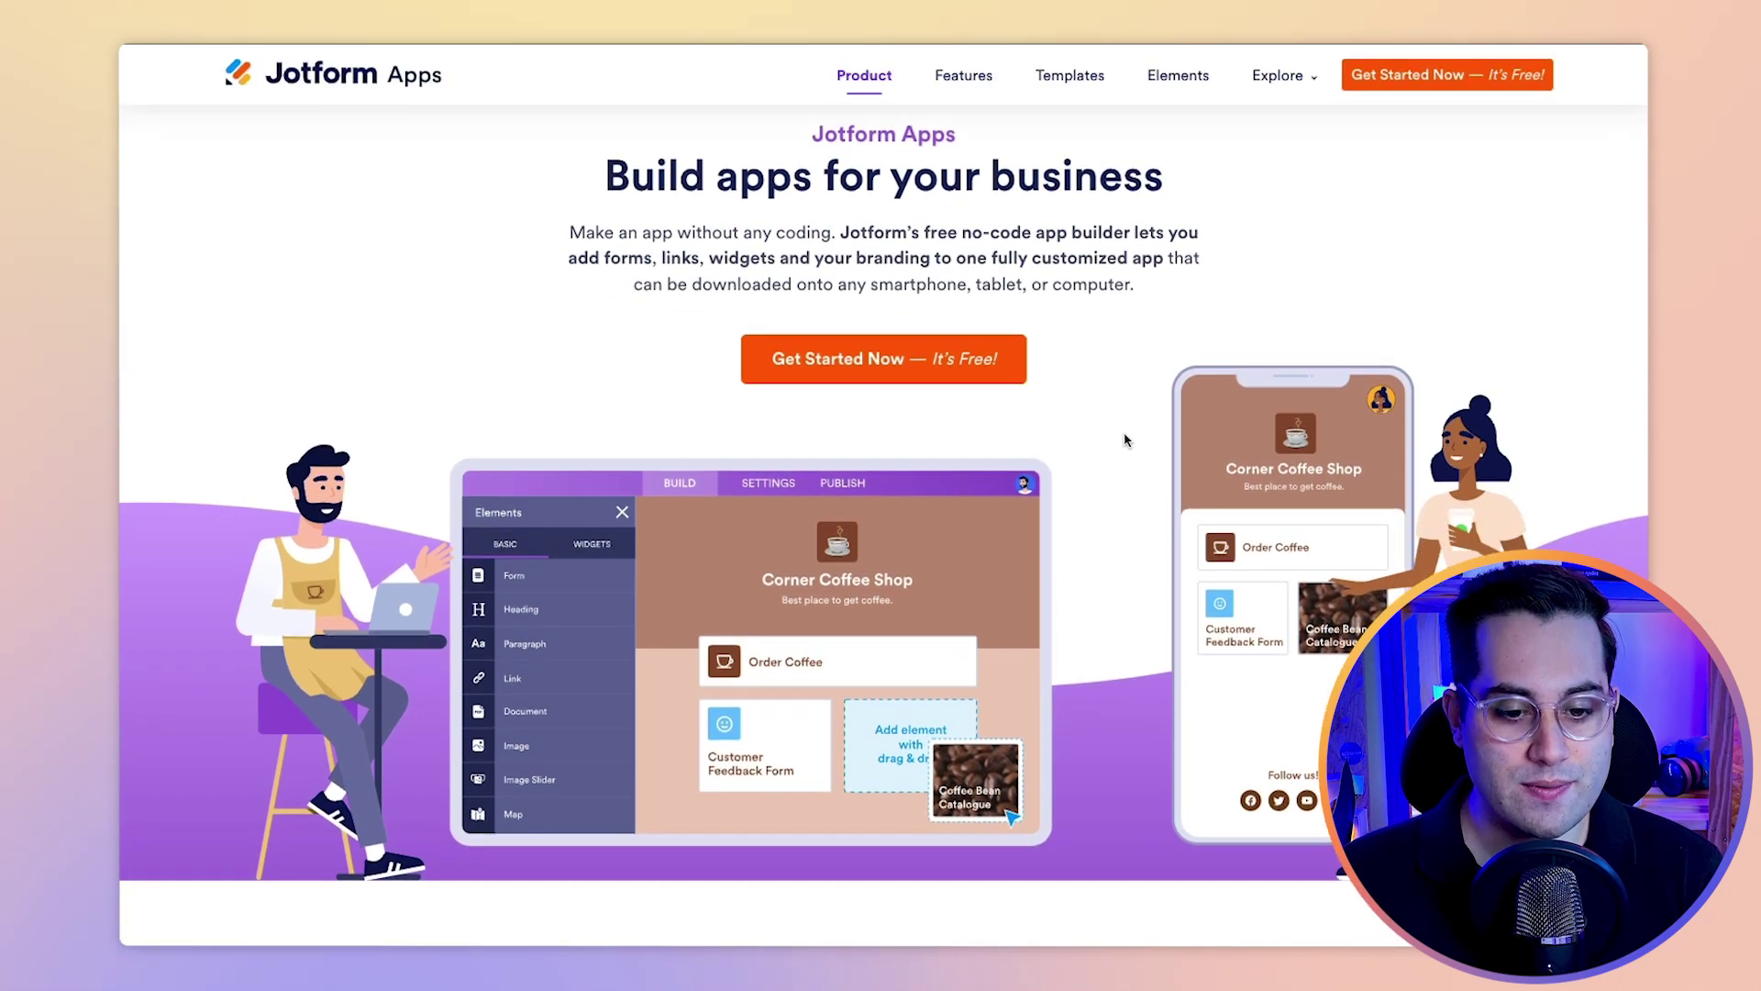
scroll(1126, 440, "down", 3)
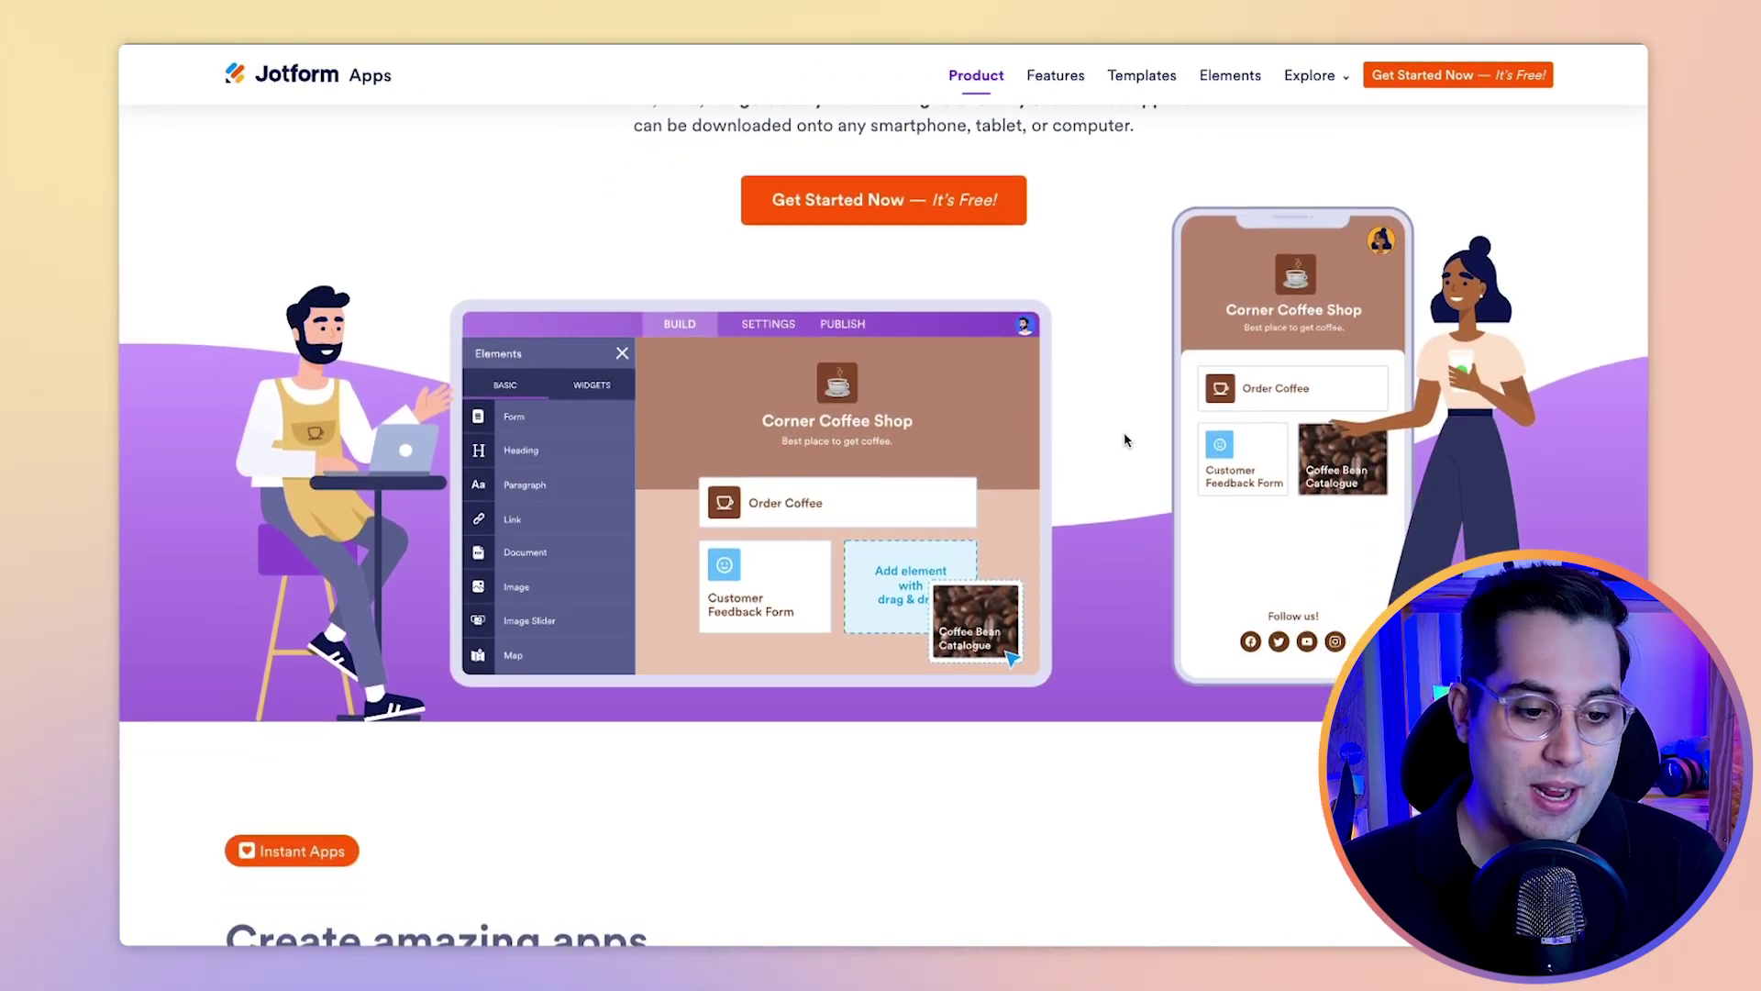
scroll(1126, 440, "down", 6)
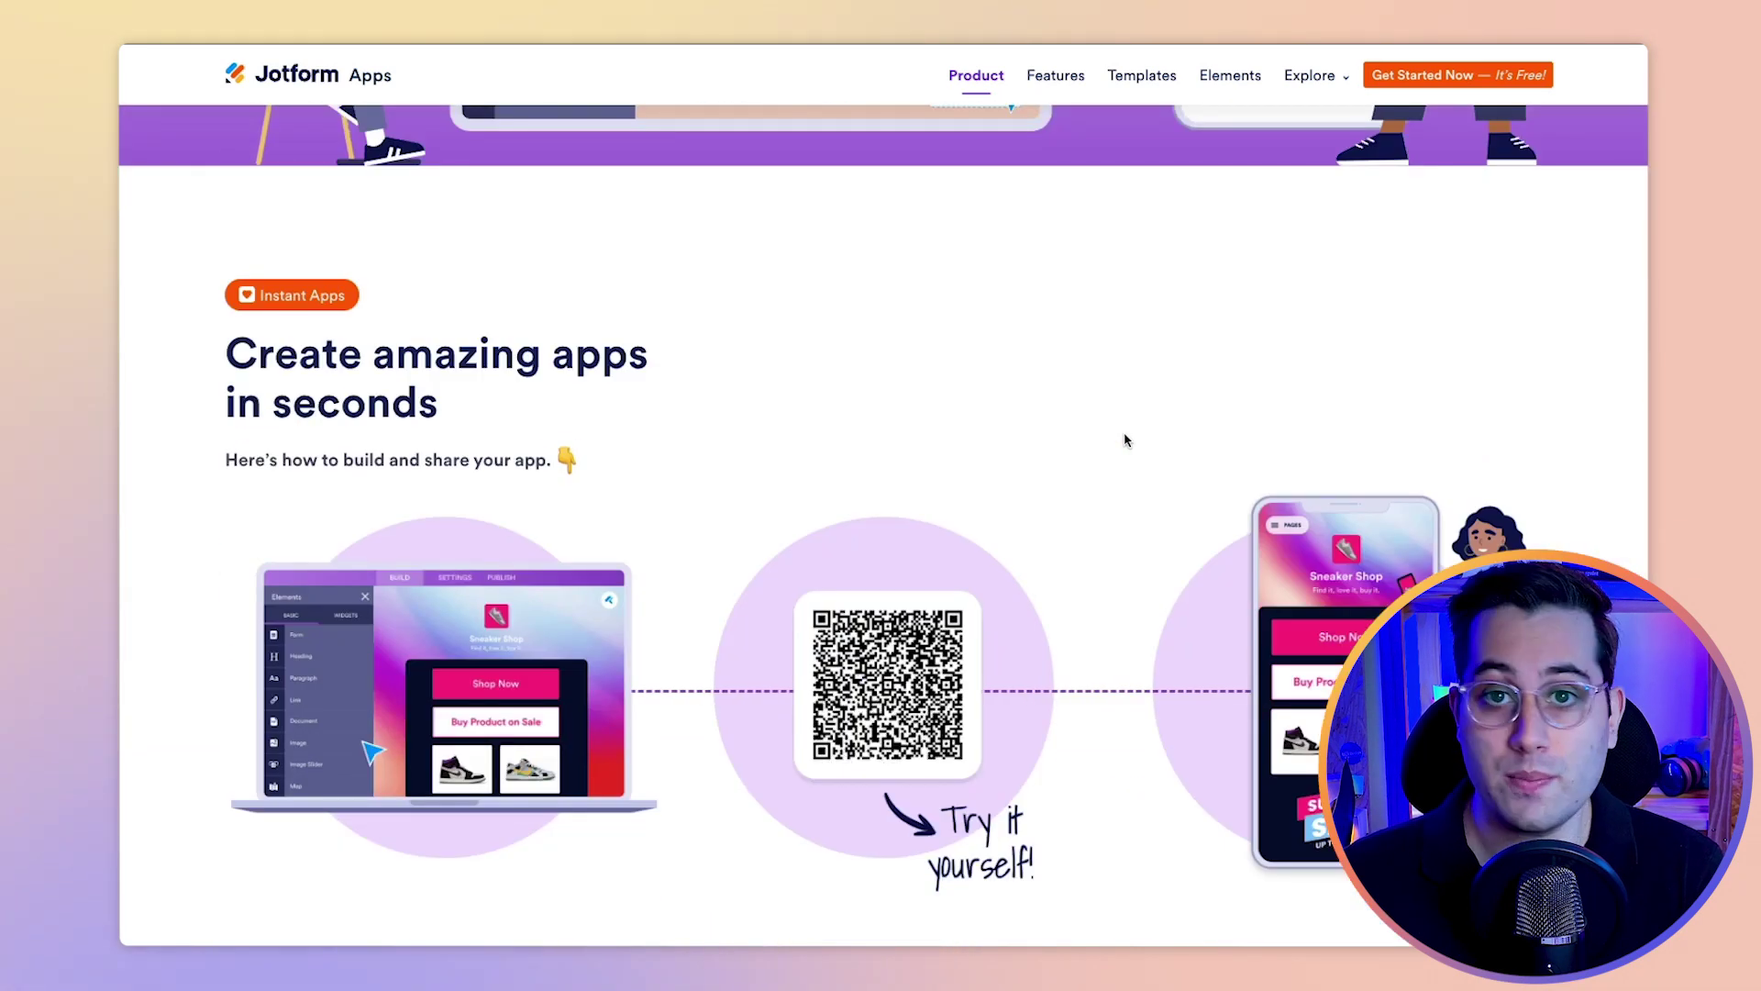
scroll(1126, 440, "down", 2)
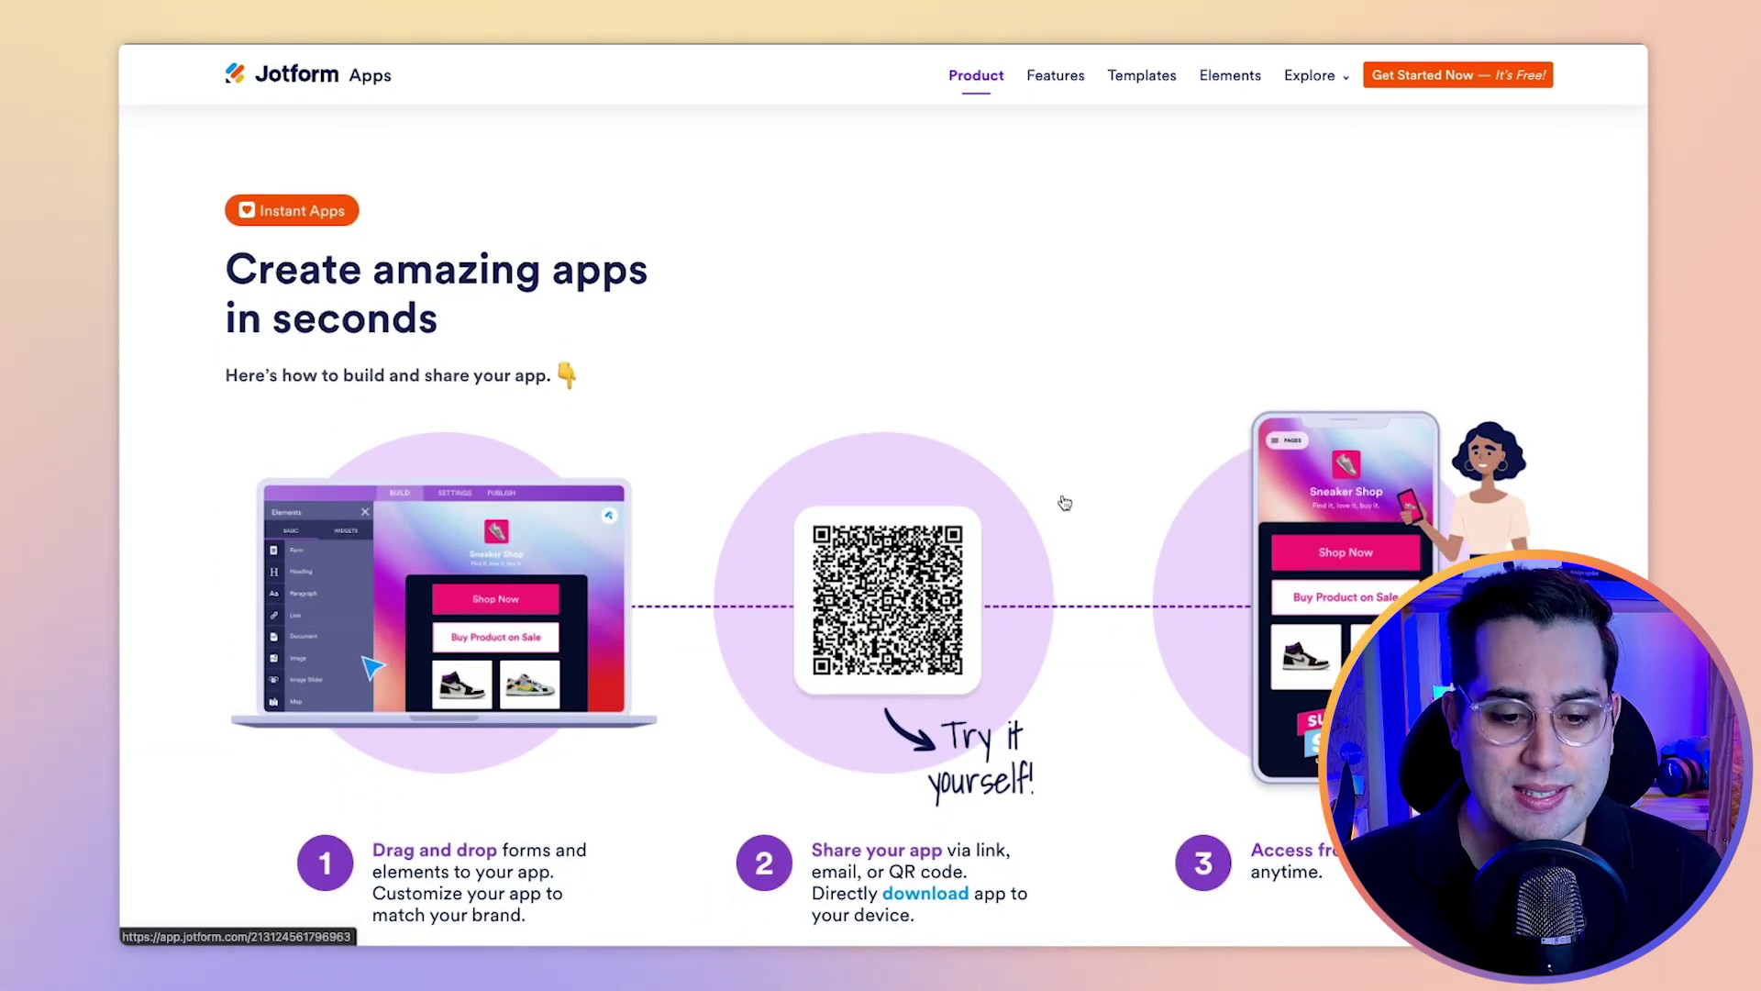
scroll(1118, 500, "down", 1)
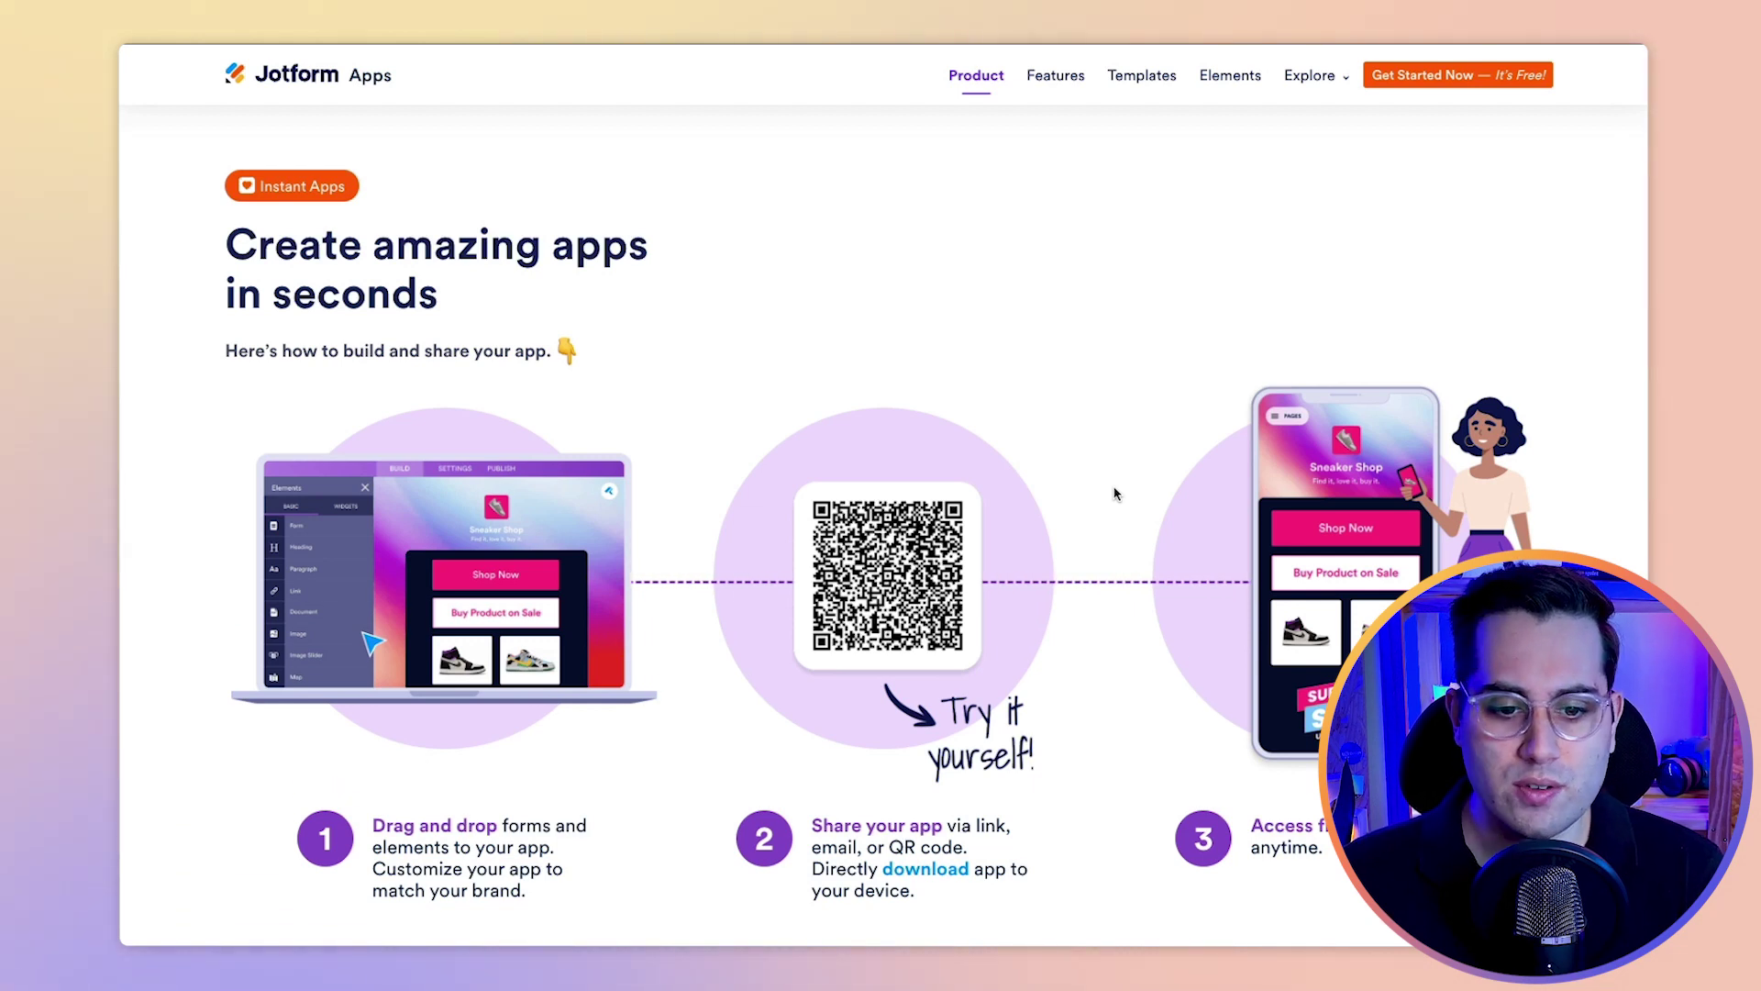
scroll(1115, 494, "down", 5)
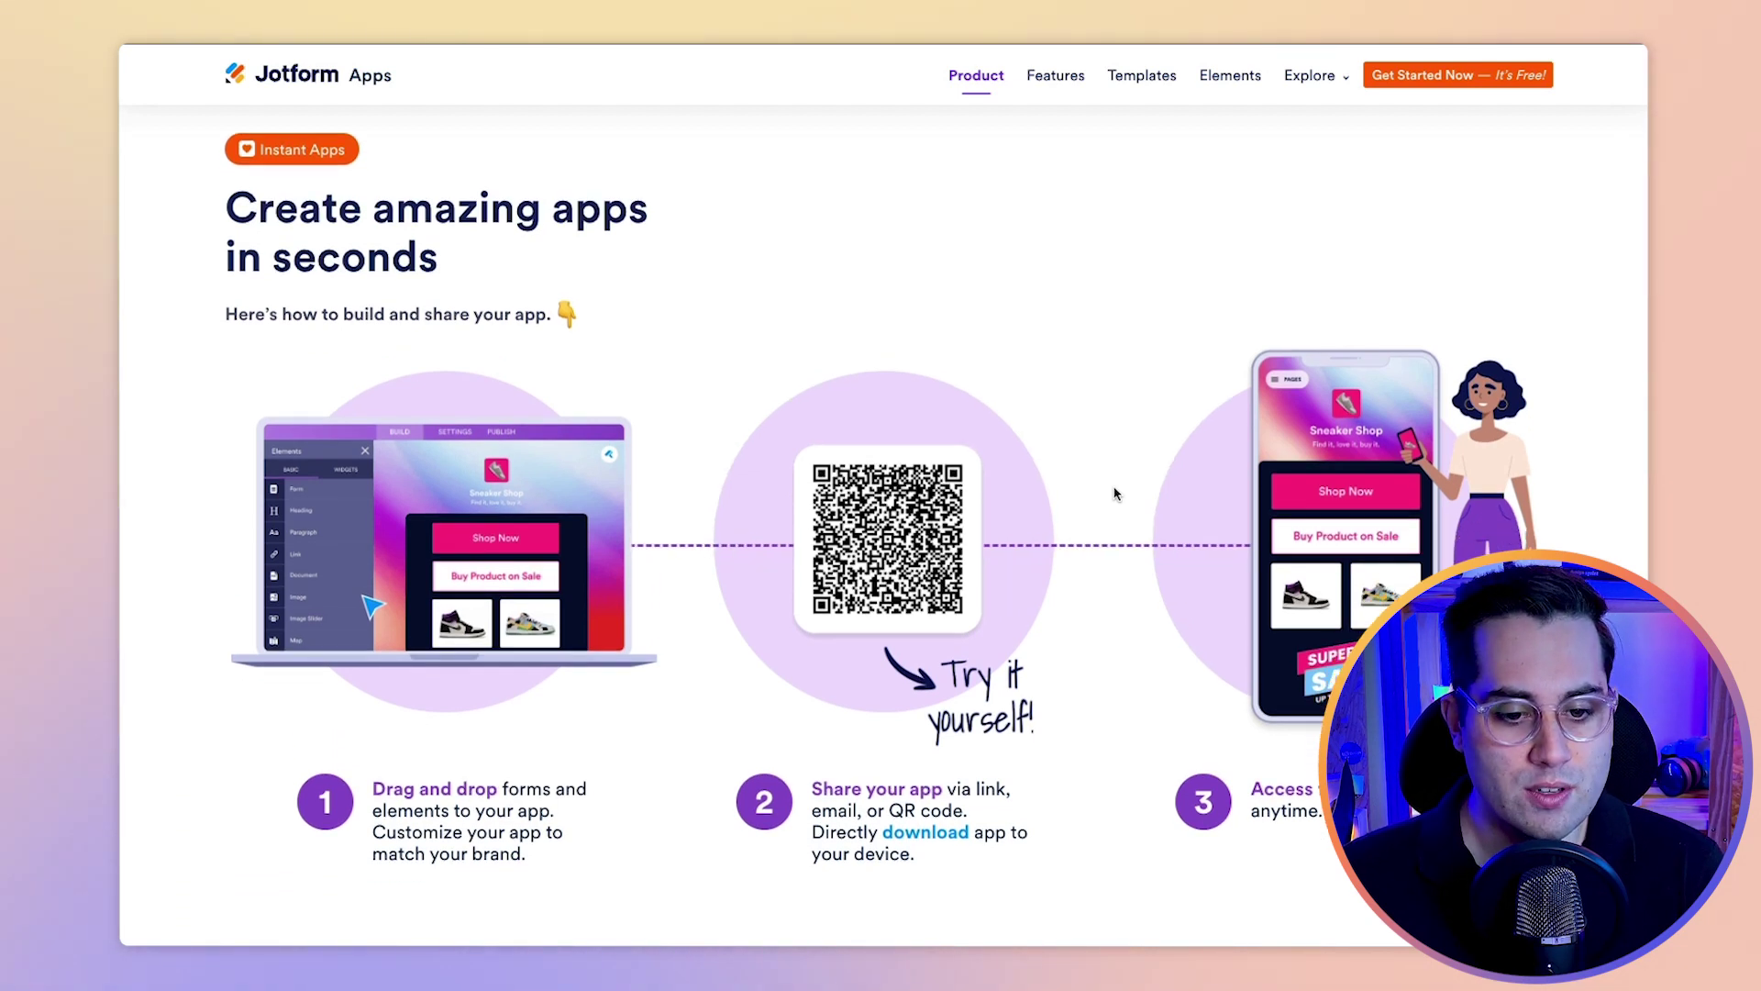
scroll(1115, 494, "down", 4)
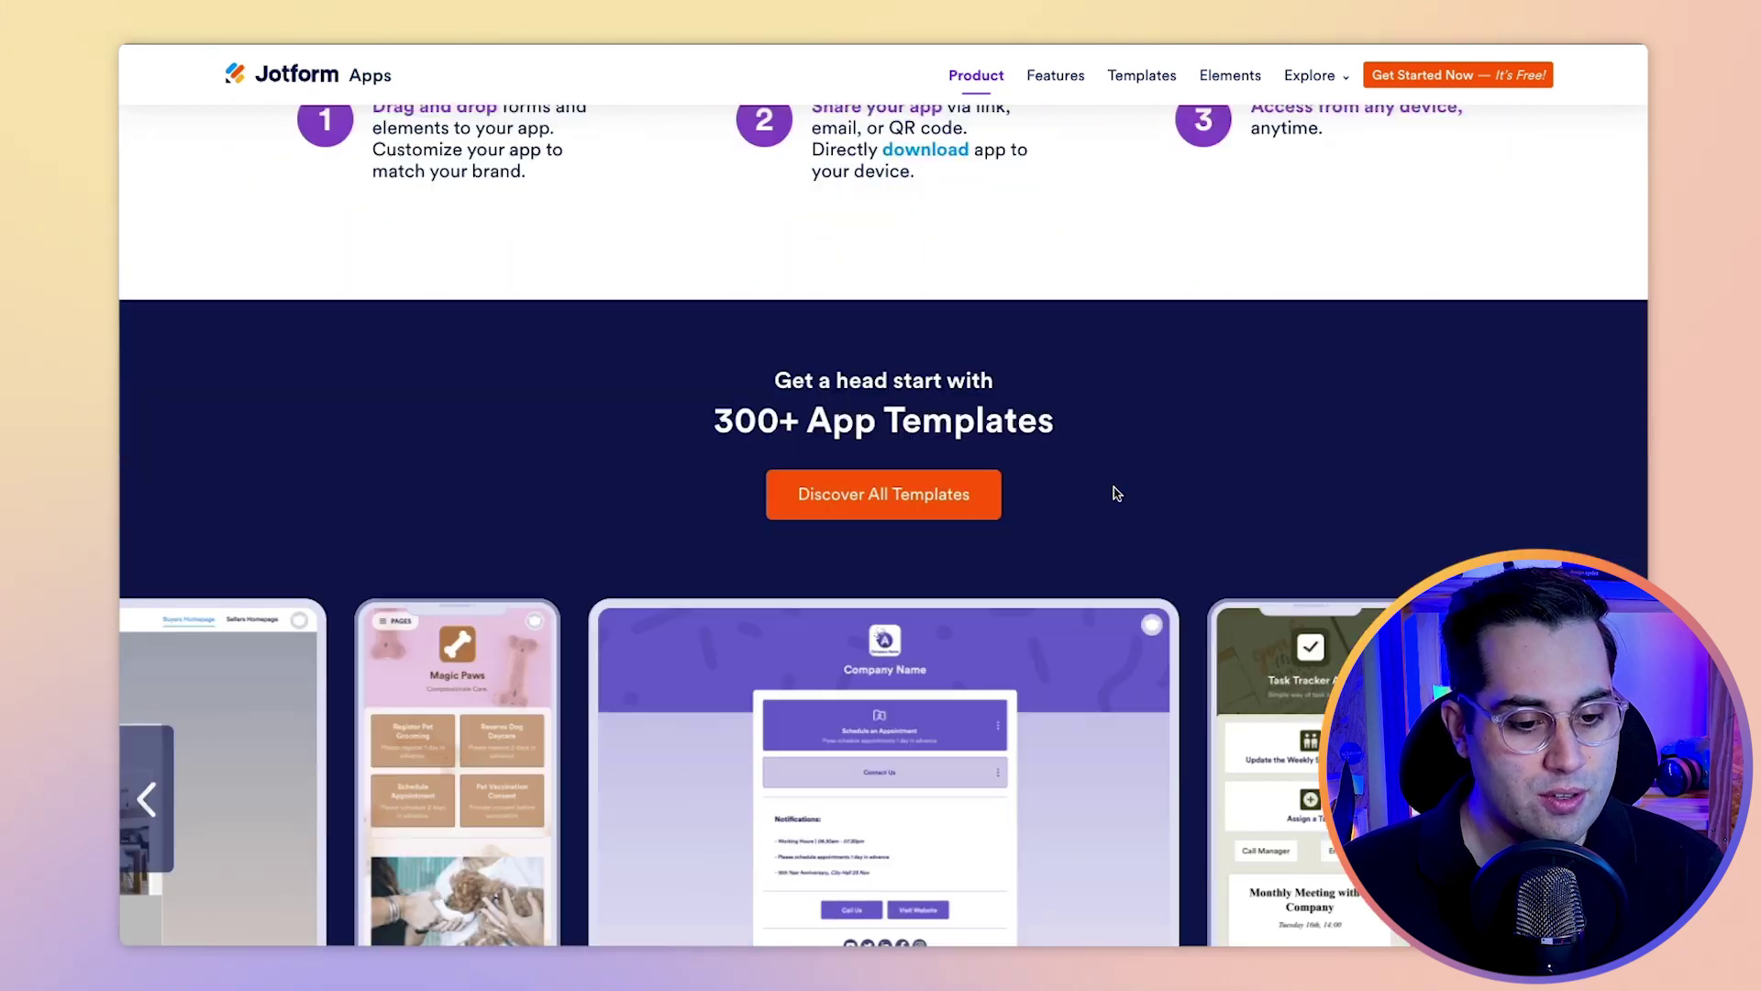
Step: Go to the Templates page showing '400+ Free App Templates' from the top navigation
scroll(1118, 495, "down", 1)
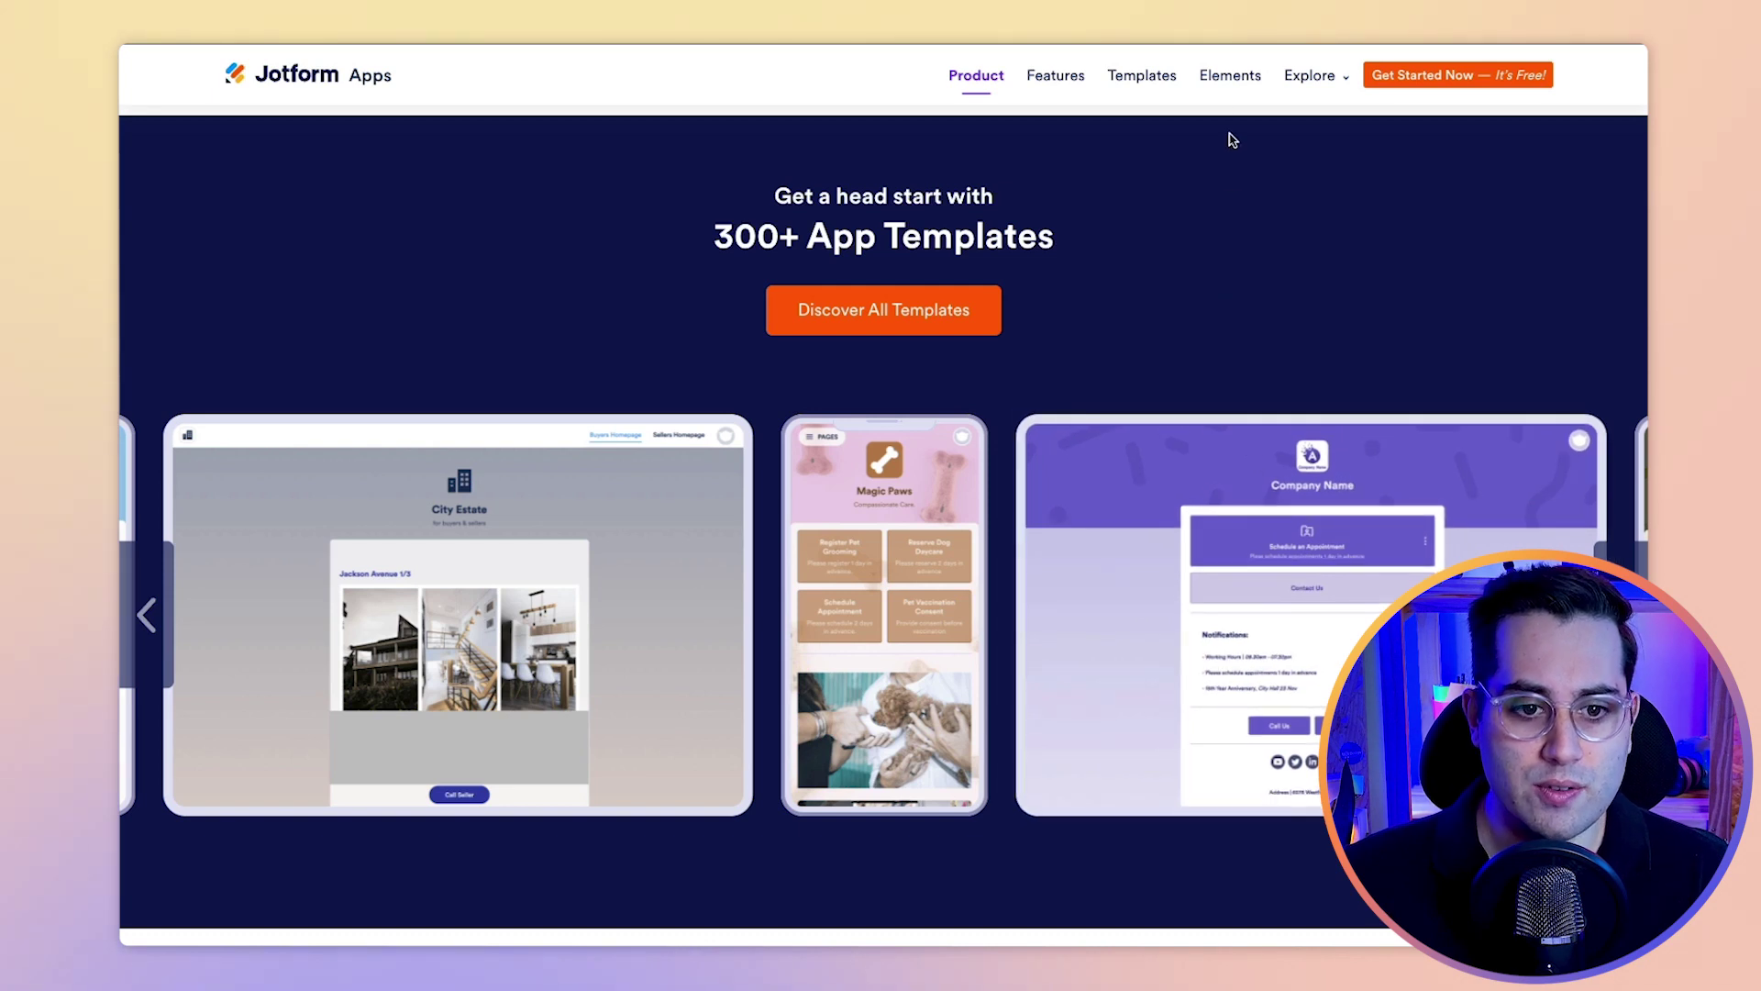
left_click(1169, 87)
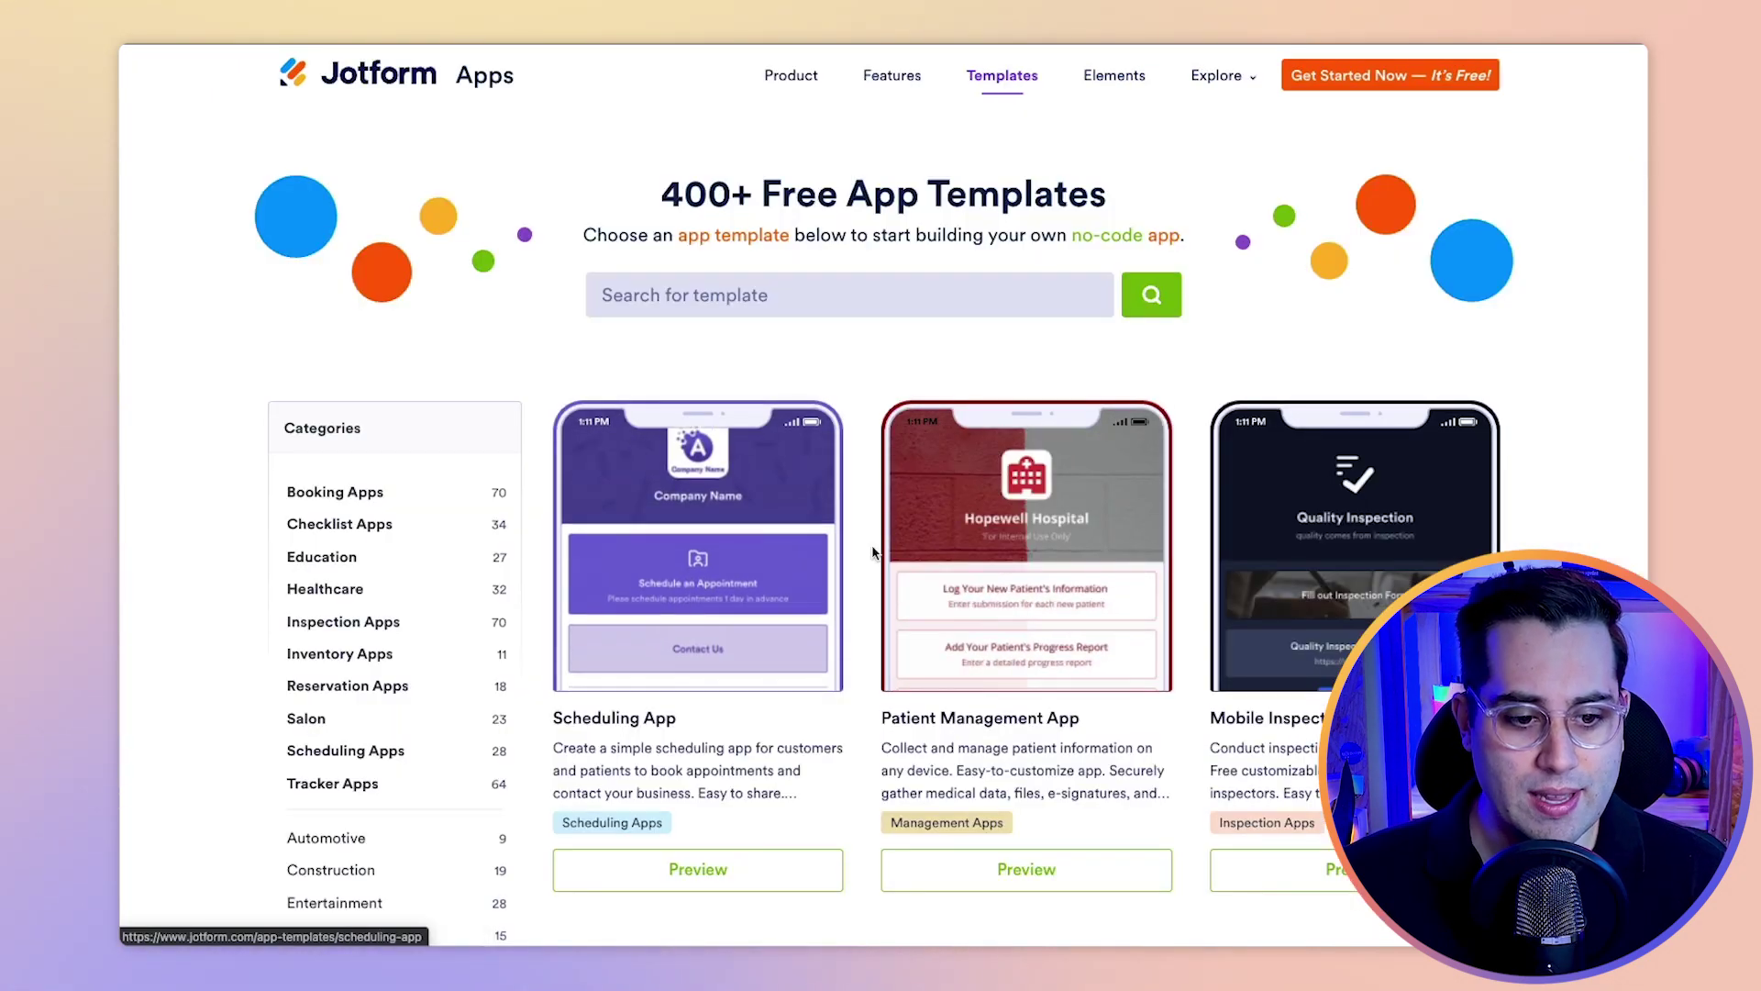
Step: Browse down through the Jotform app template cards in the gallery
scroll(872, 551, "down", 2)
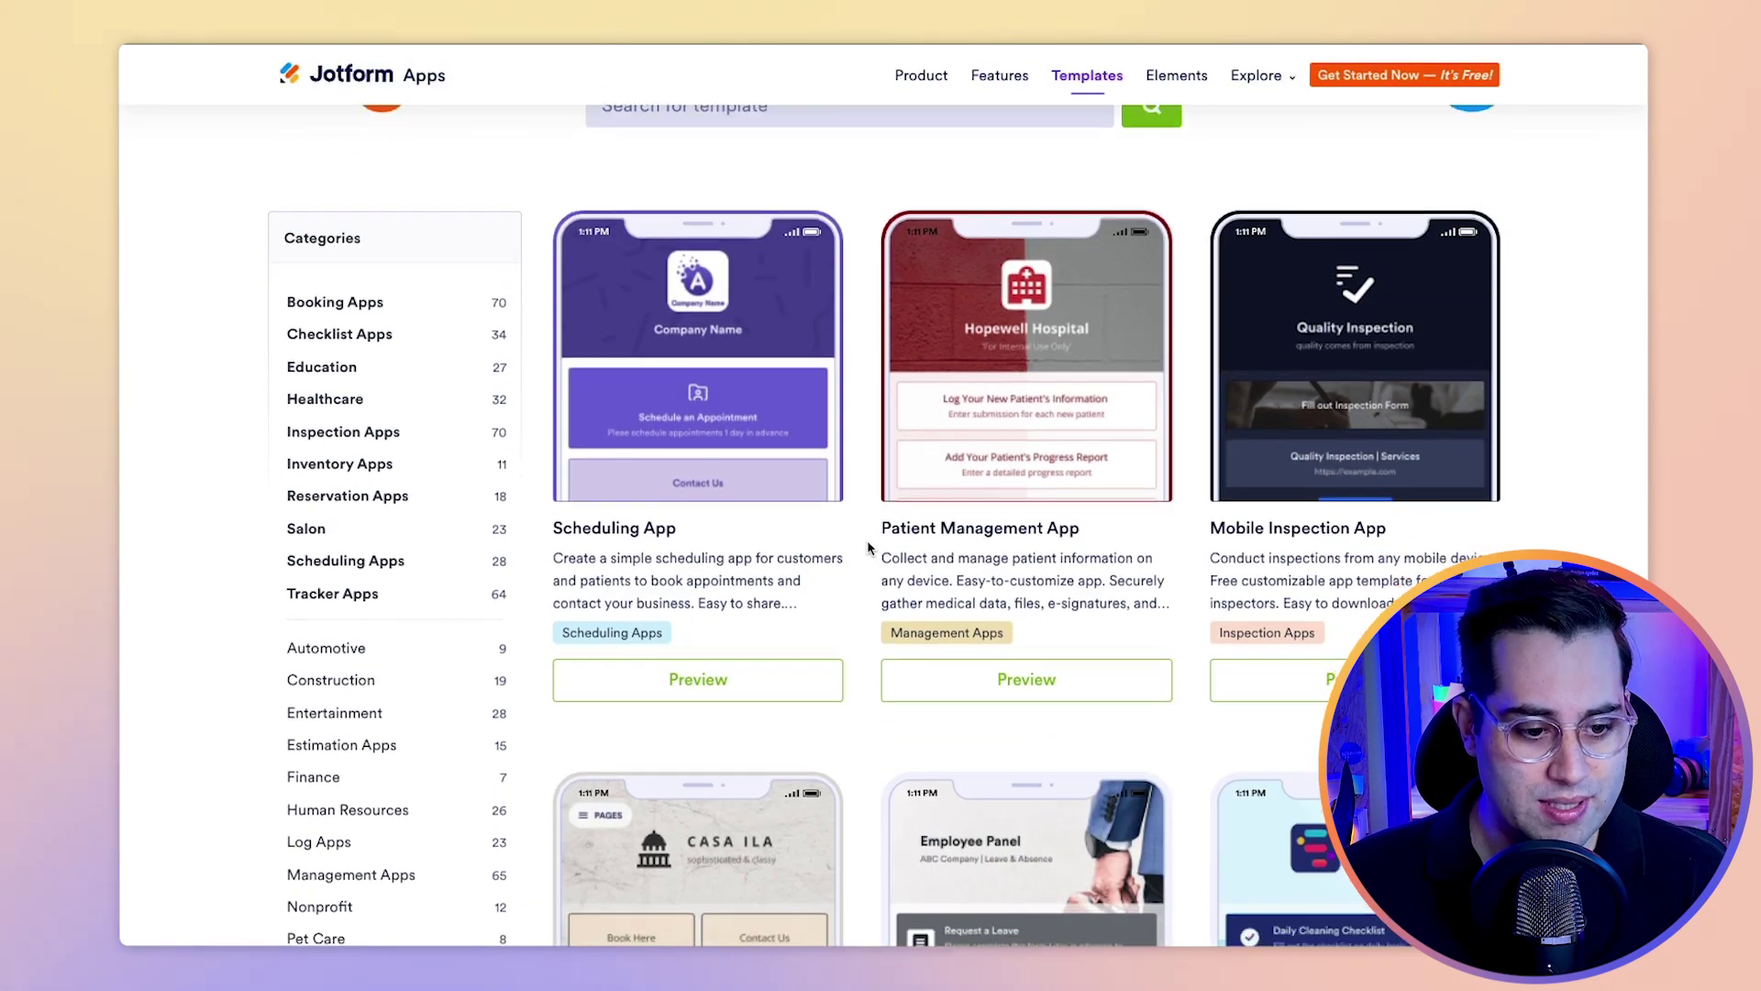
scroll(870, 547, "down", 2)
scroll(870, 548, "down", 1)
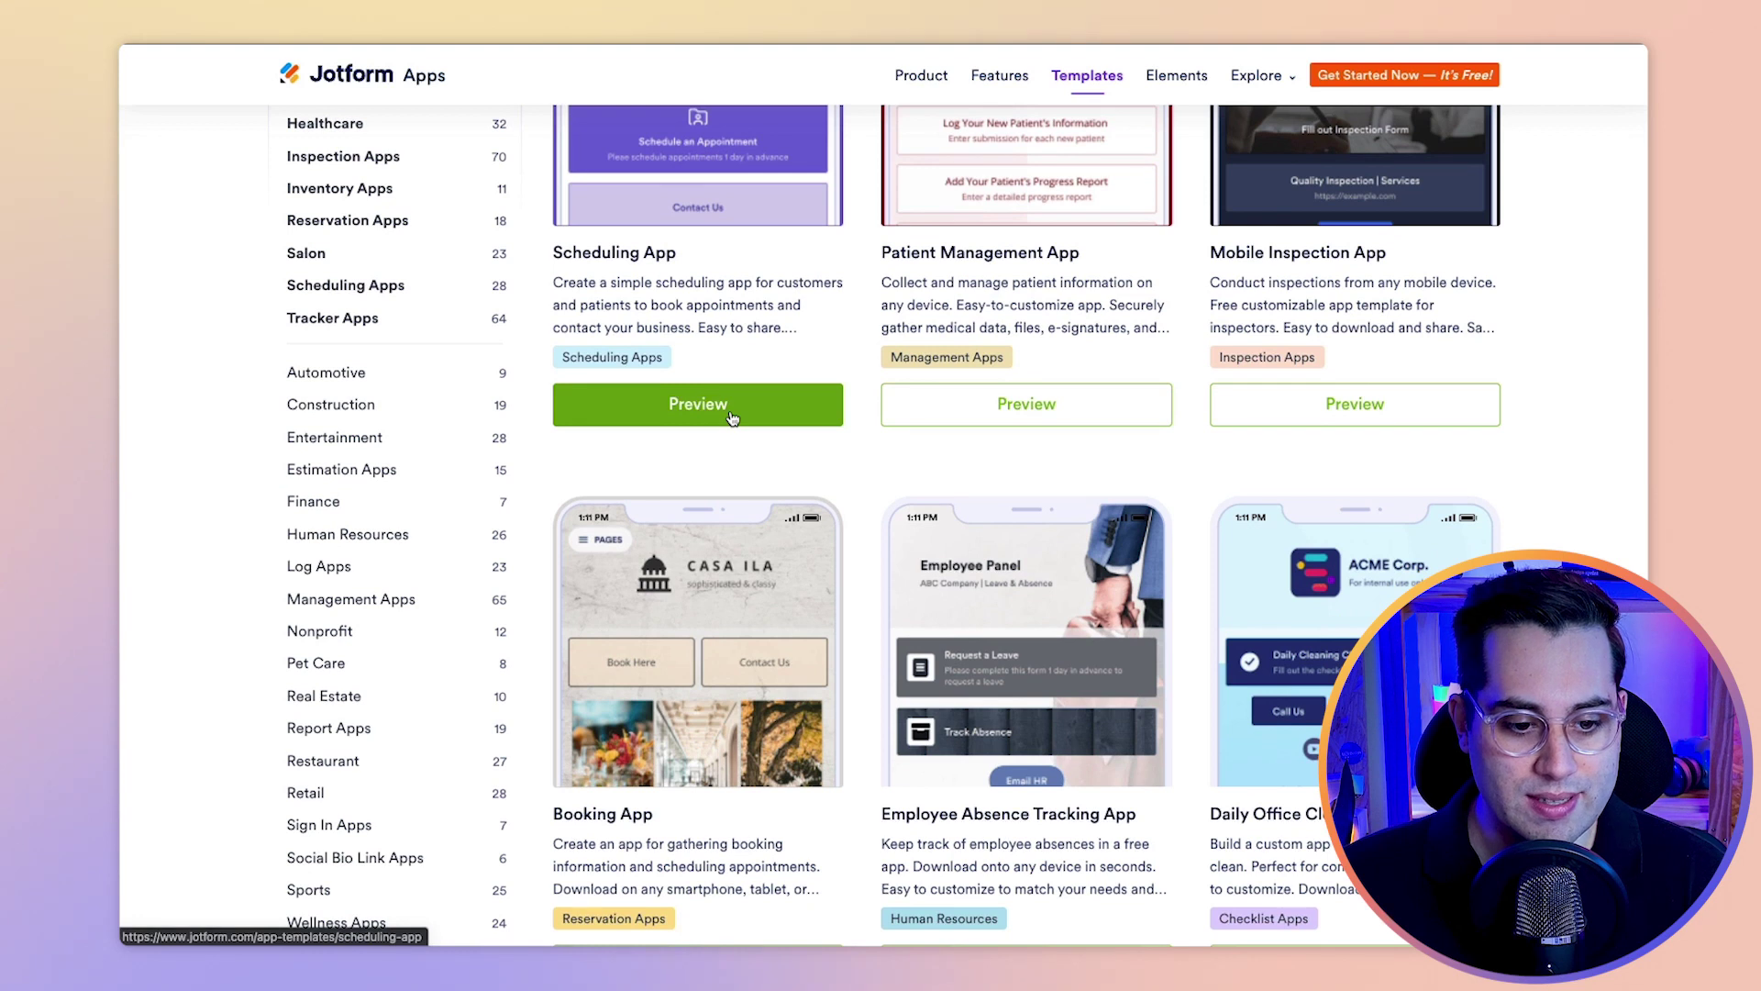
scroll(871, 483, "down", 2)
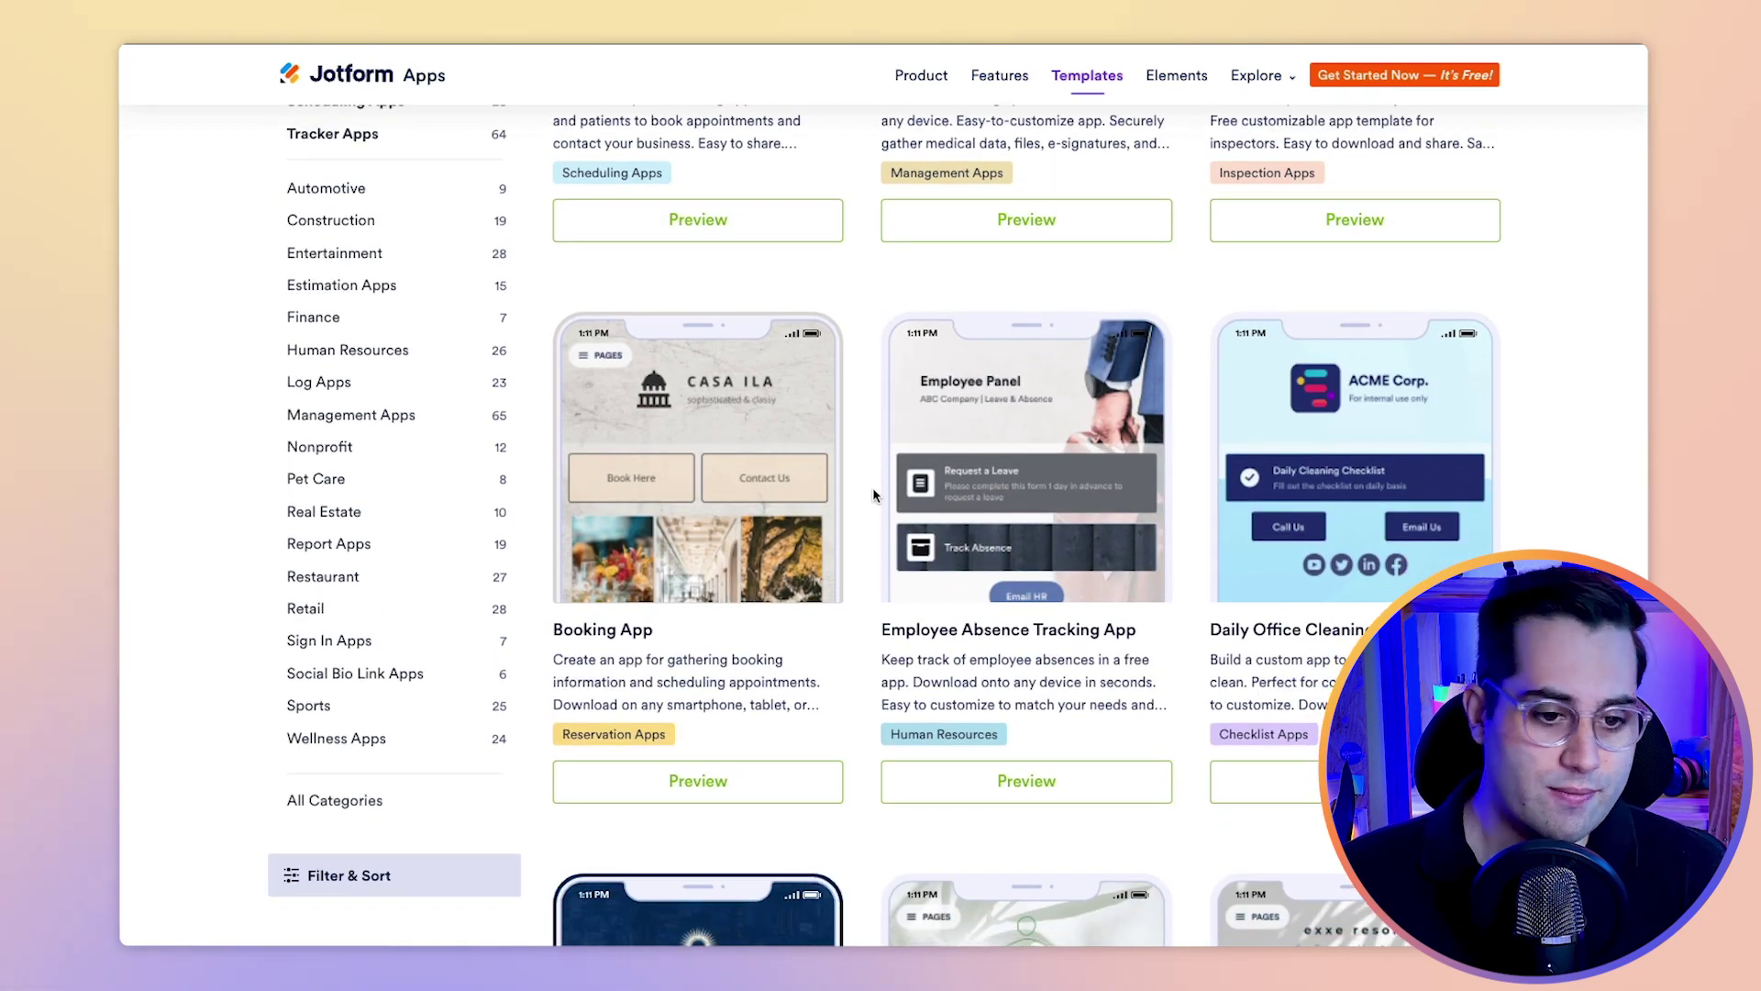
scroll(872, 495, "down", 1)
scroll(872, 495, "down", 5)
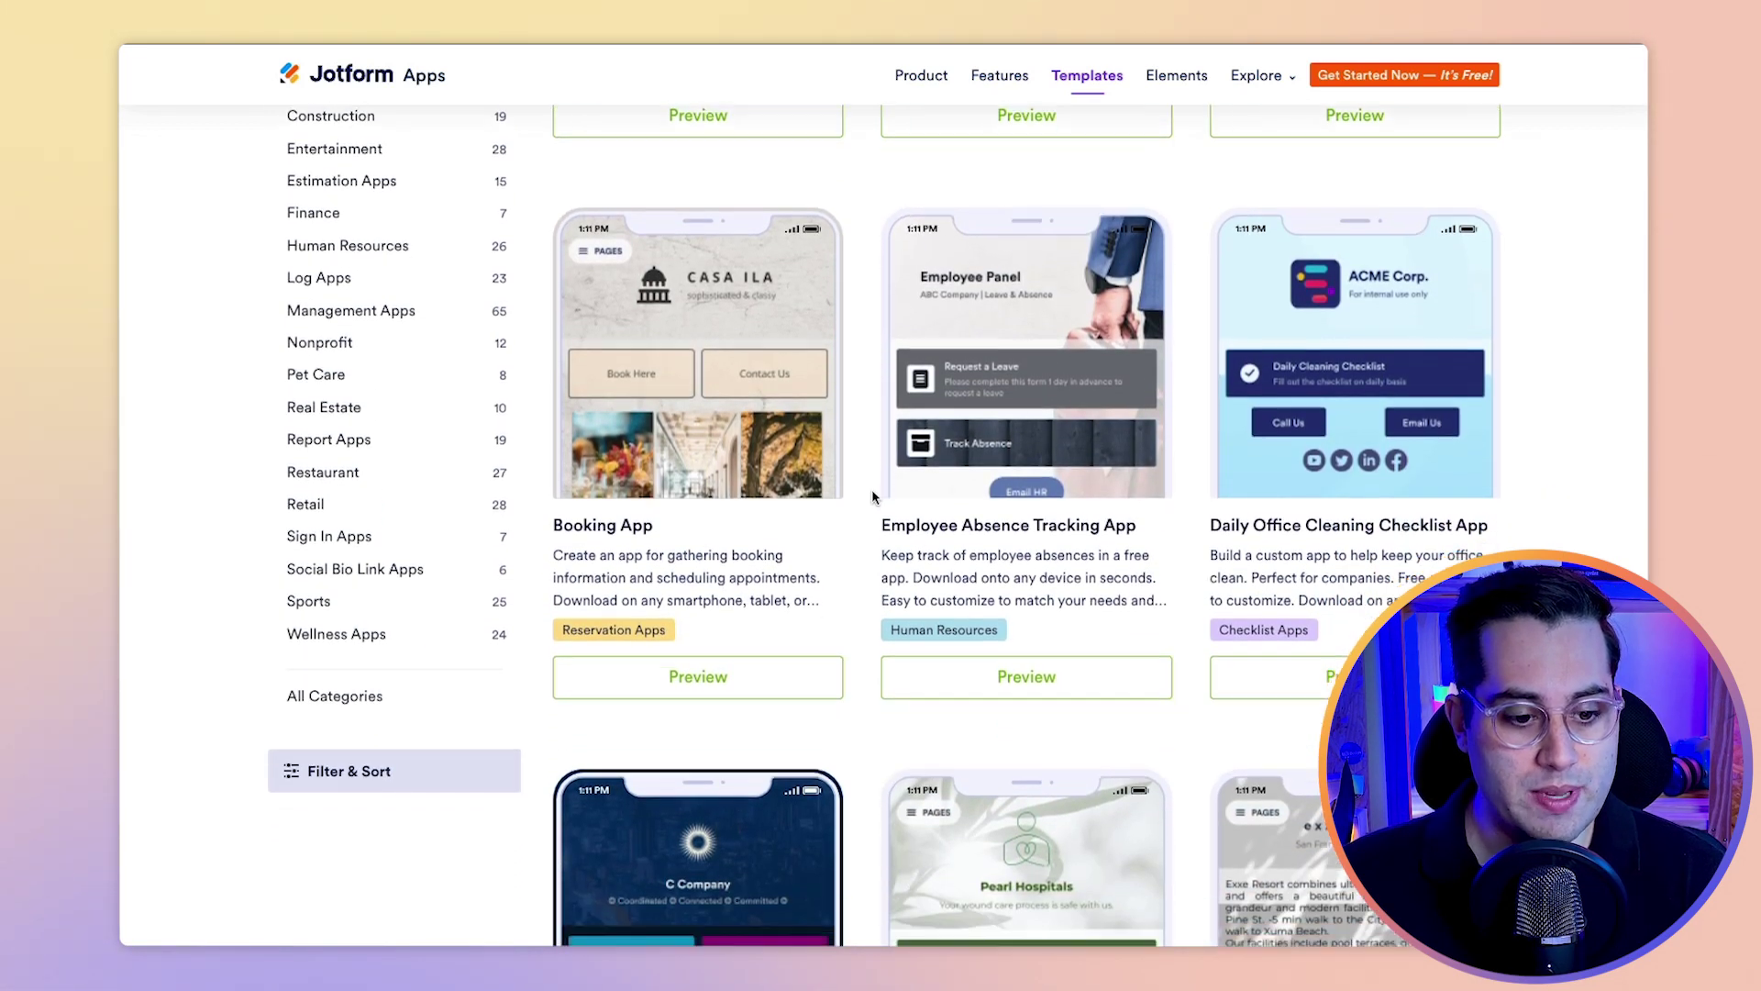
scroll(872, 498, "down", 5)
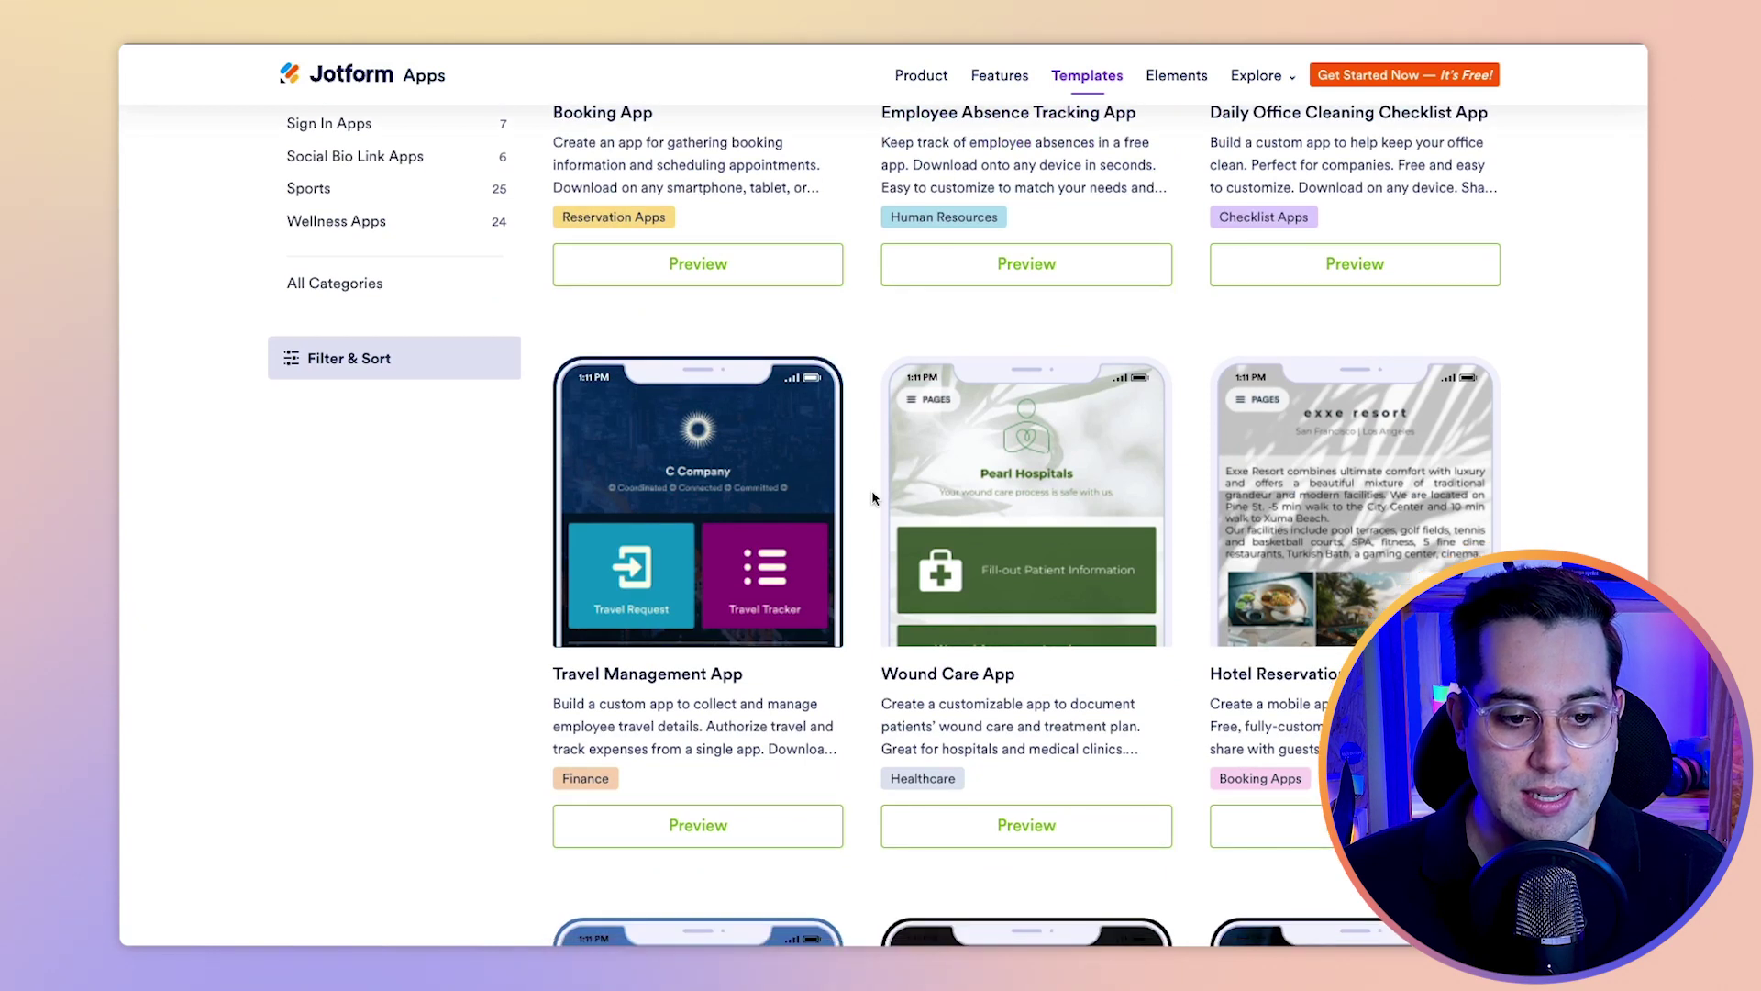
scroll(873, 499, "down", 2)
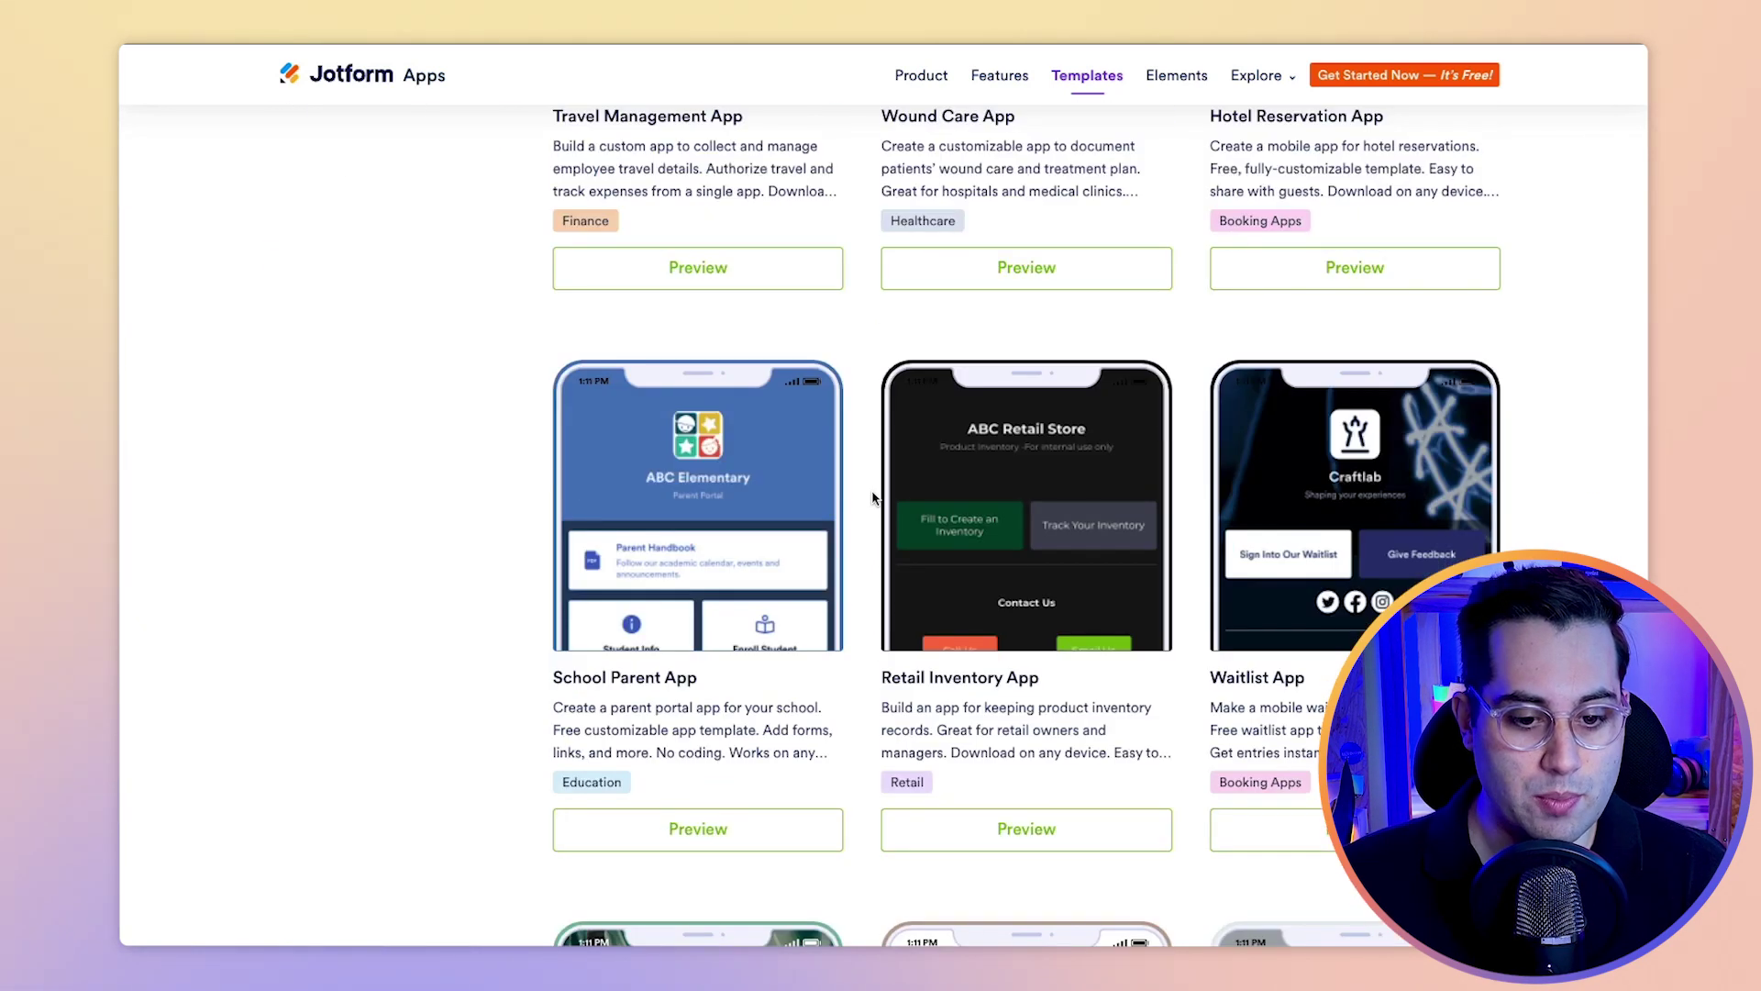
scroll(873, 498, "down", 1)
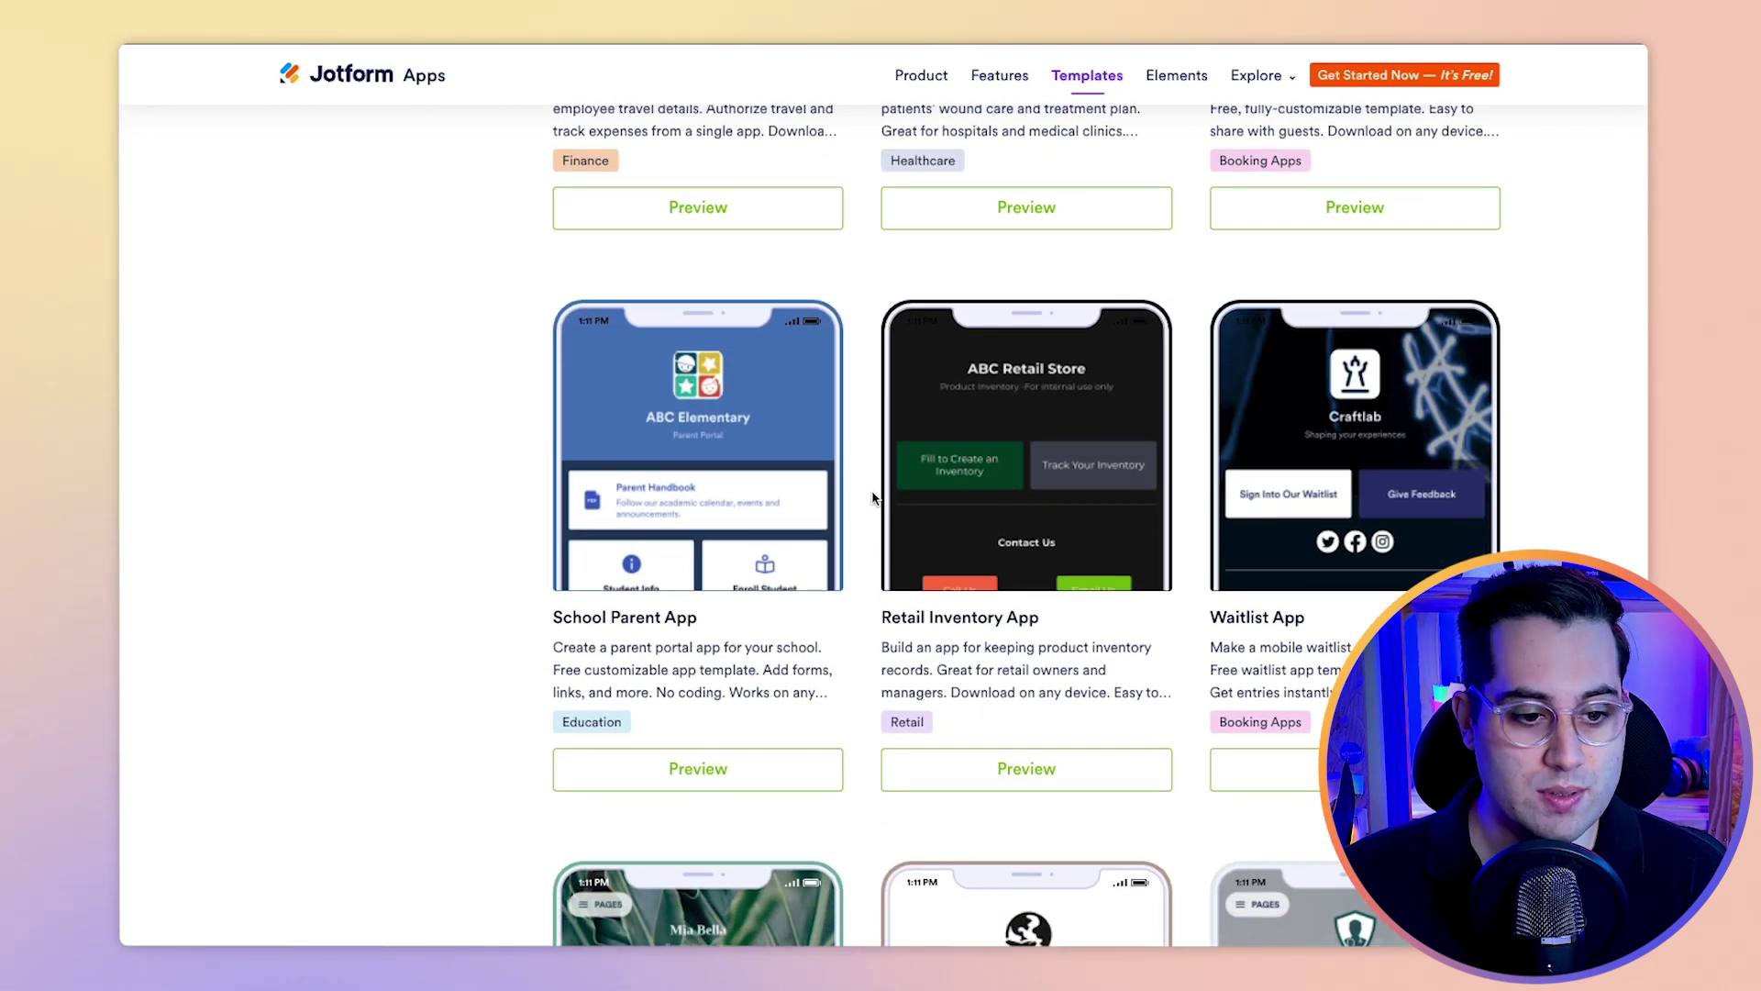
scroll(872, 498, "down", 6)
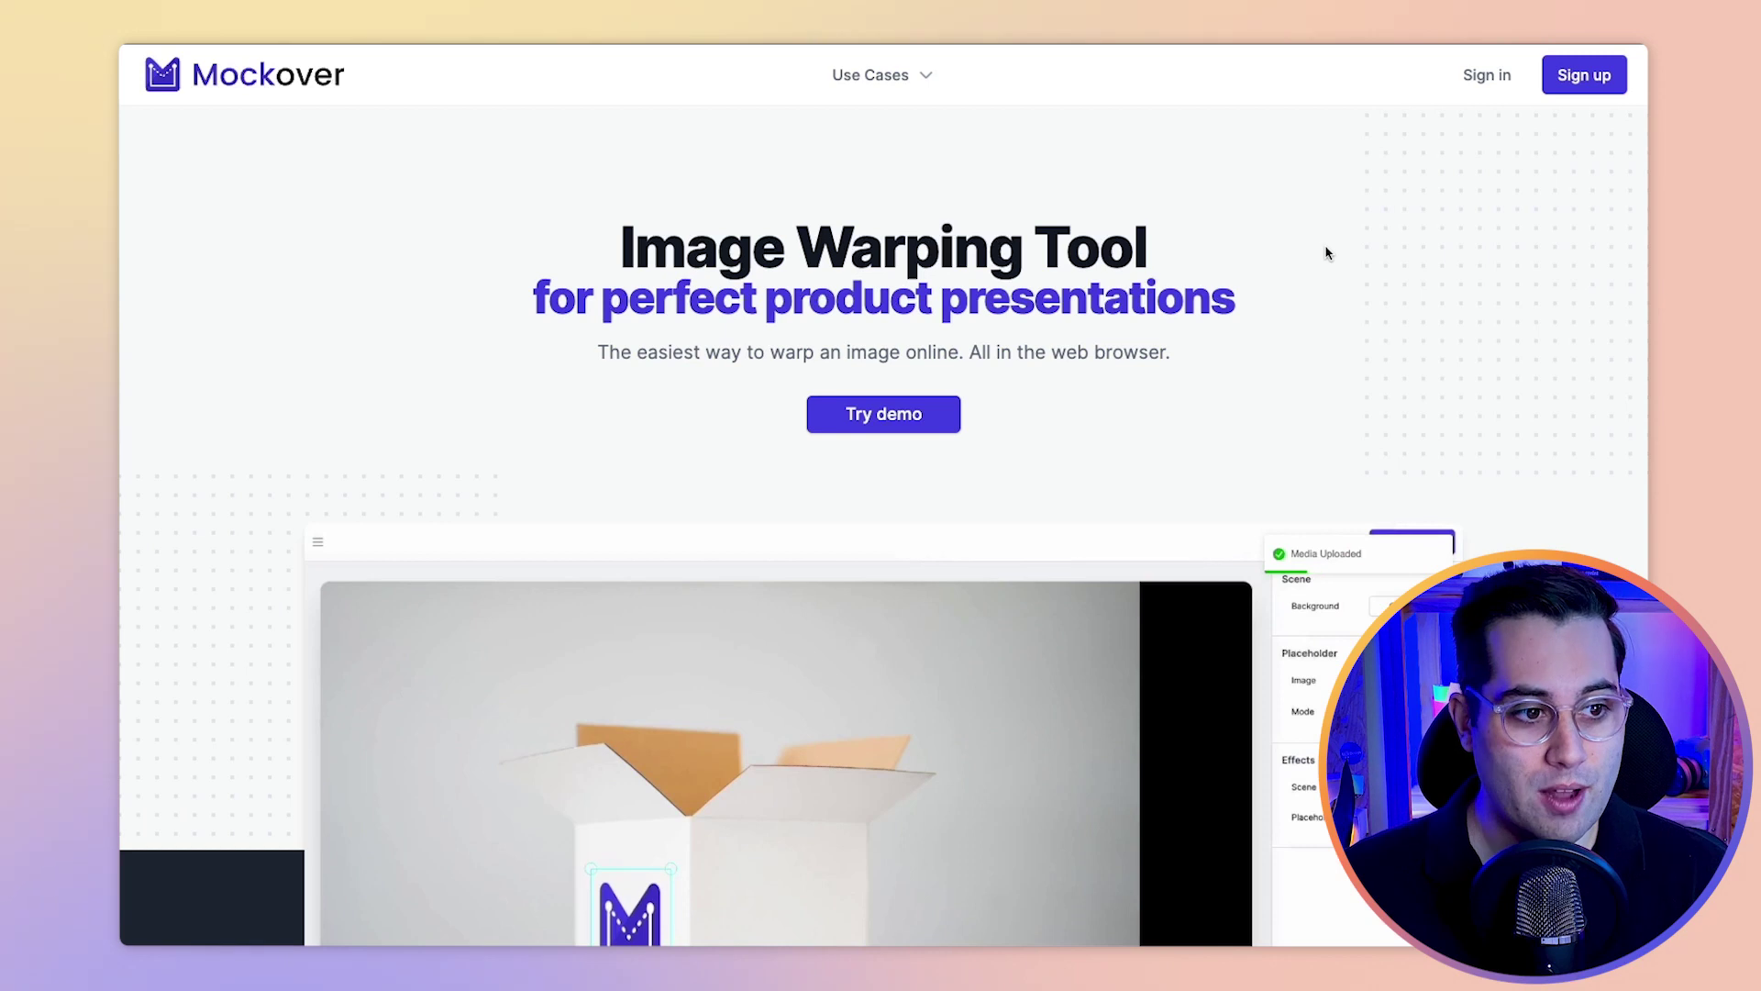
scroll(1326, 253, "down", 1)
scroll(1326, 253, "down", 3)
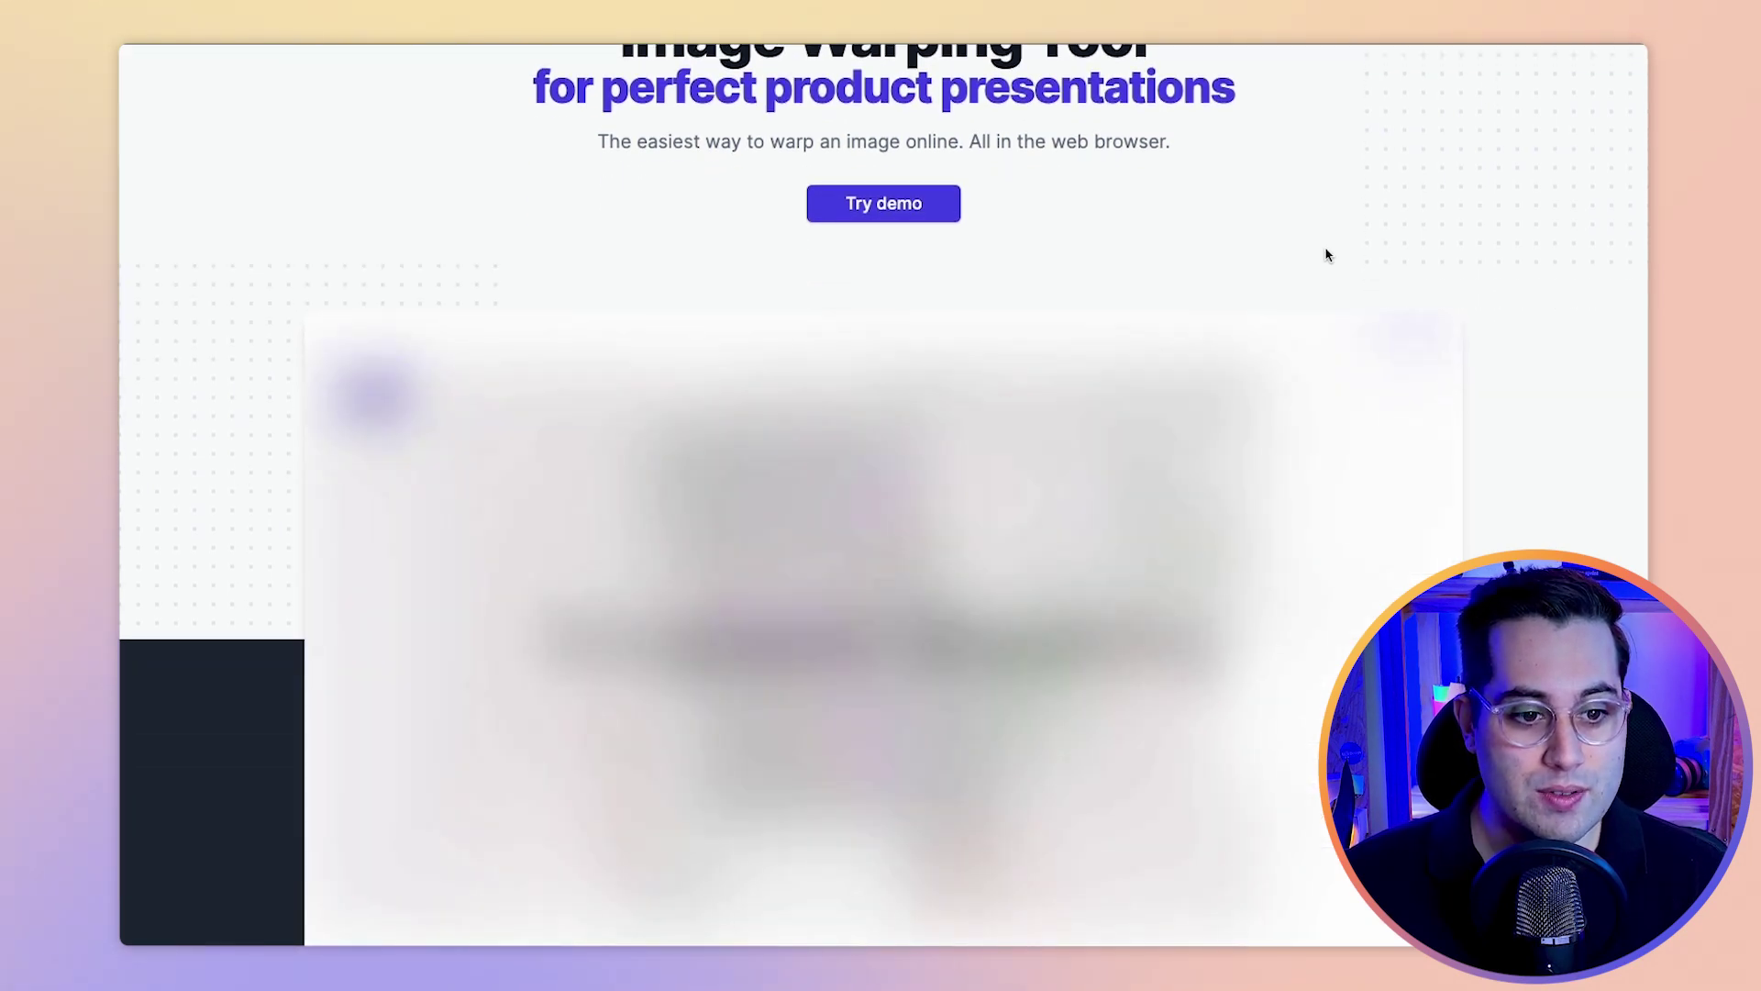
scroll(1327, 250, "down", 1)
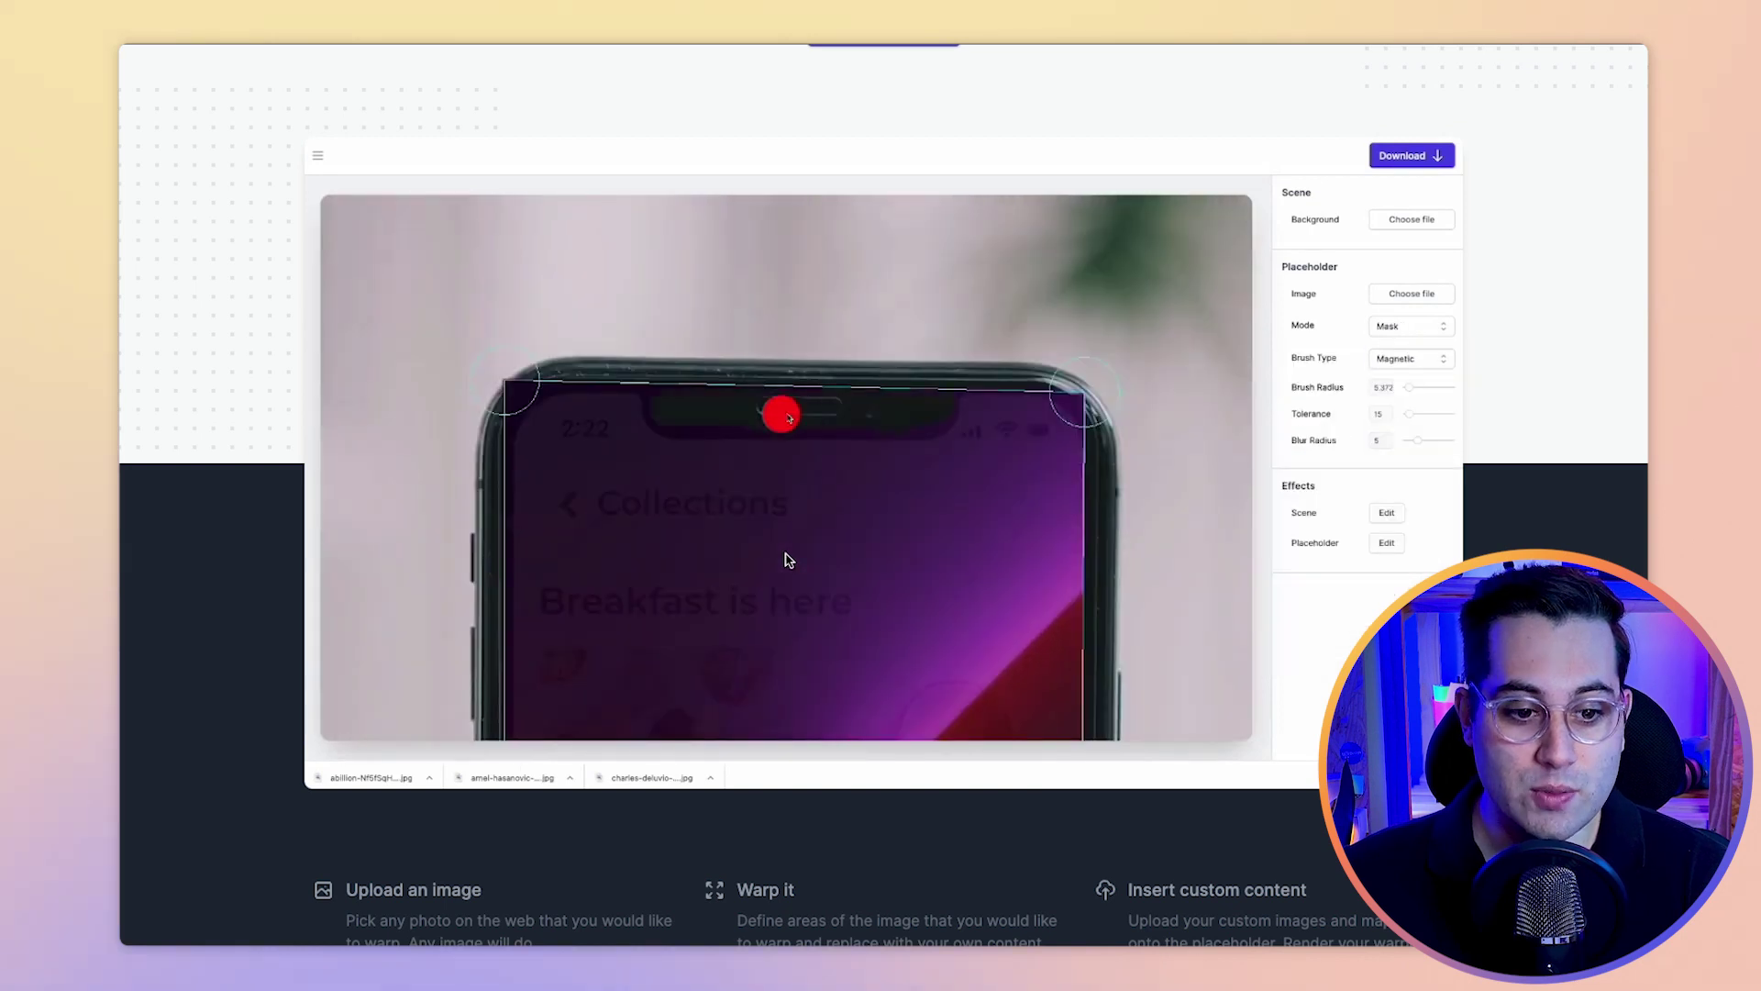
scroll(813, 547, "down", 10)
scroll(1211, 587, "down", 2)
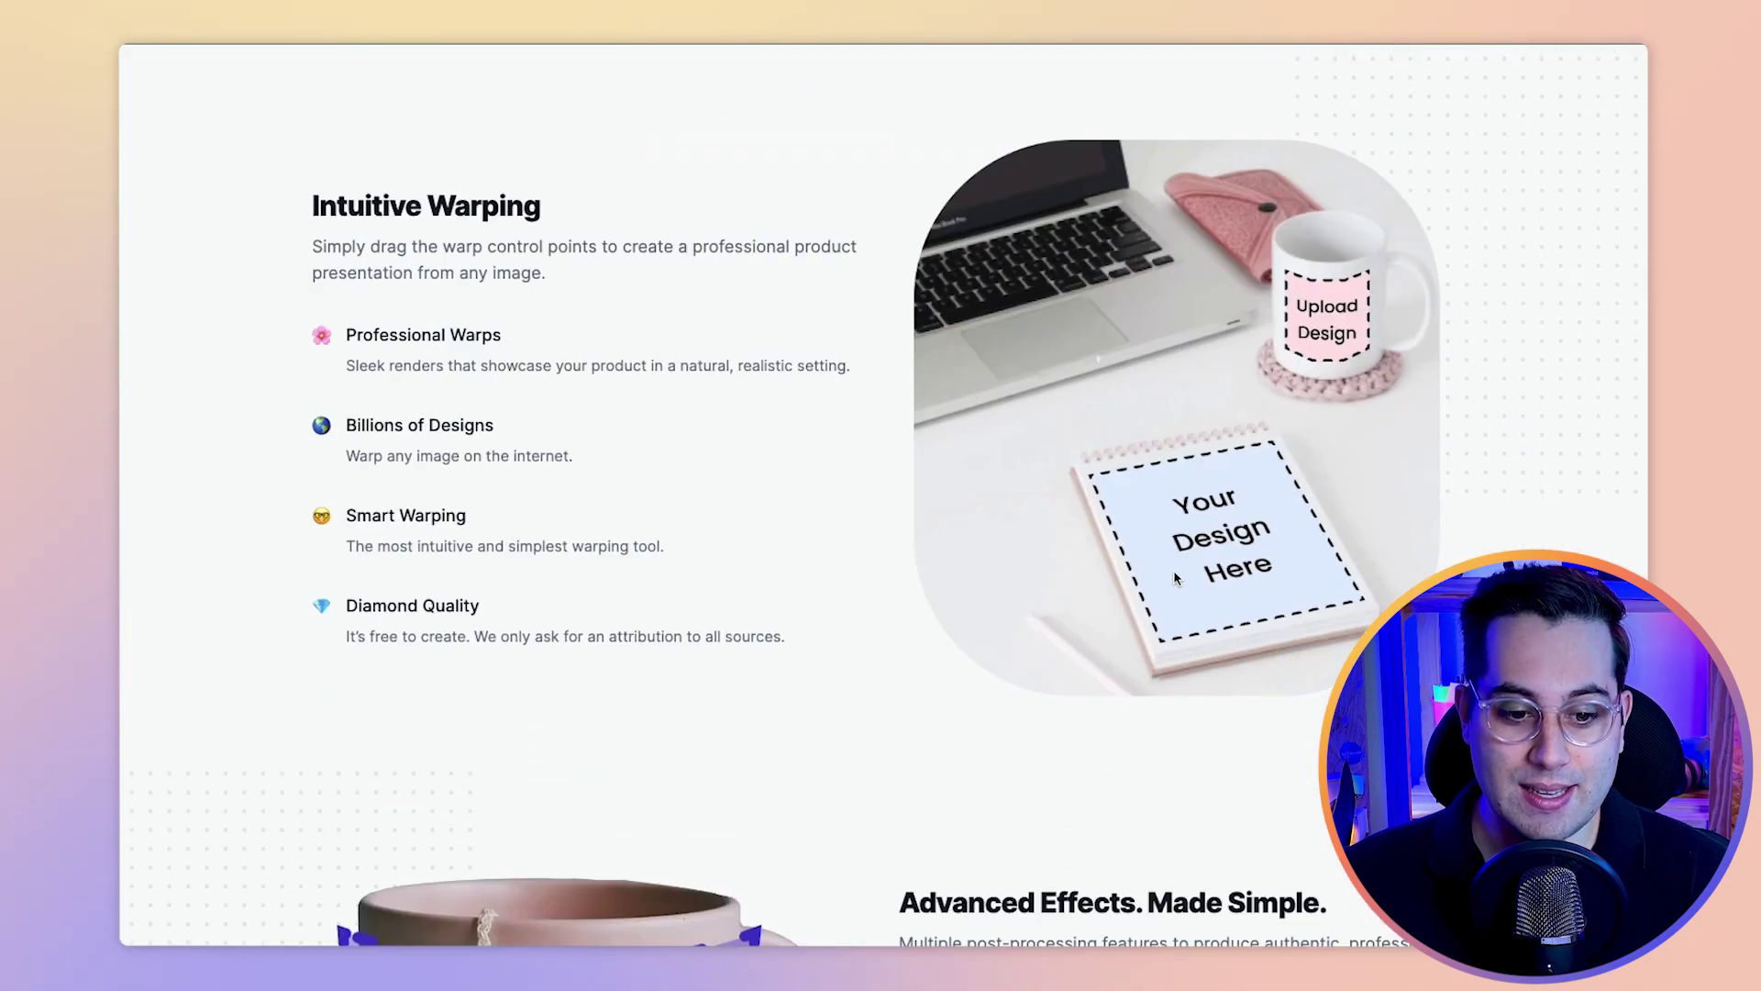
scroll(1361, 375, "down", 1)
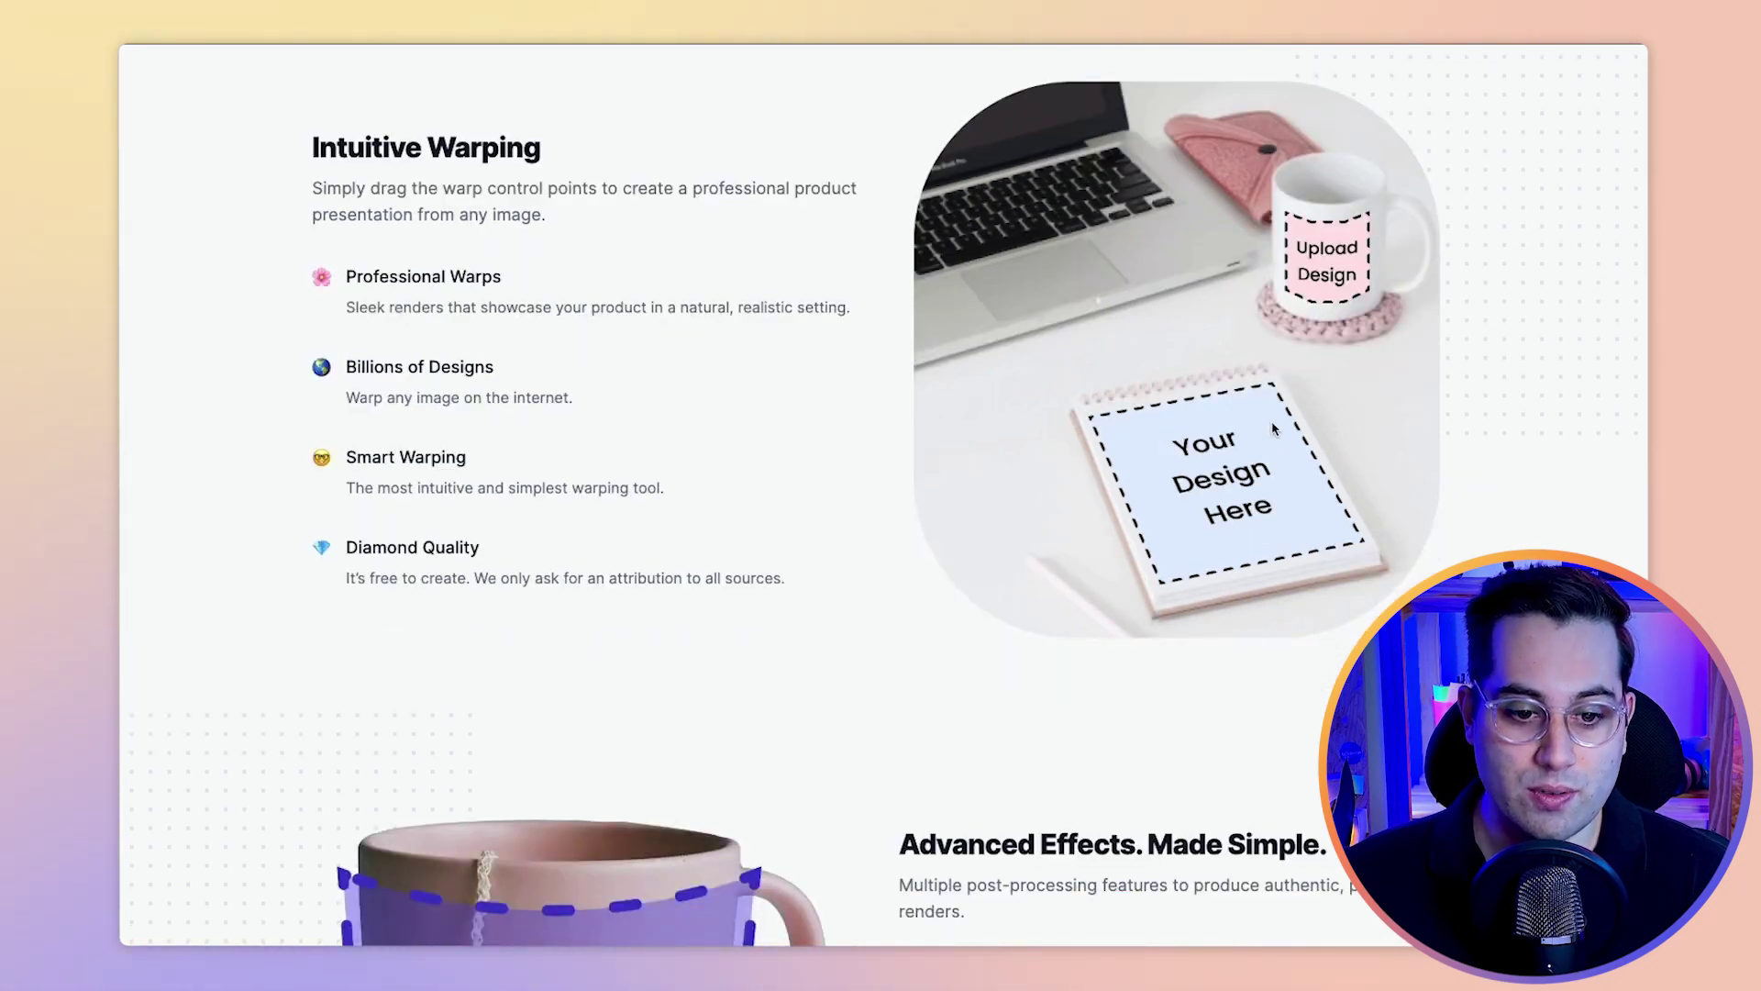
scroll(1273, 428, "down", 5)
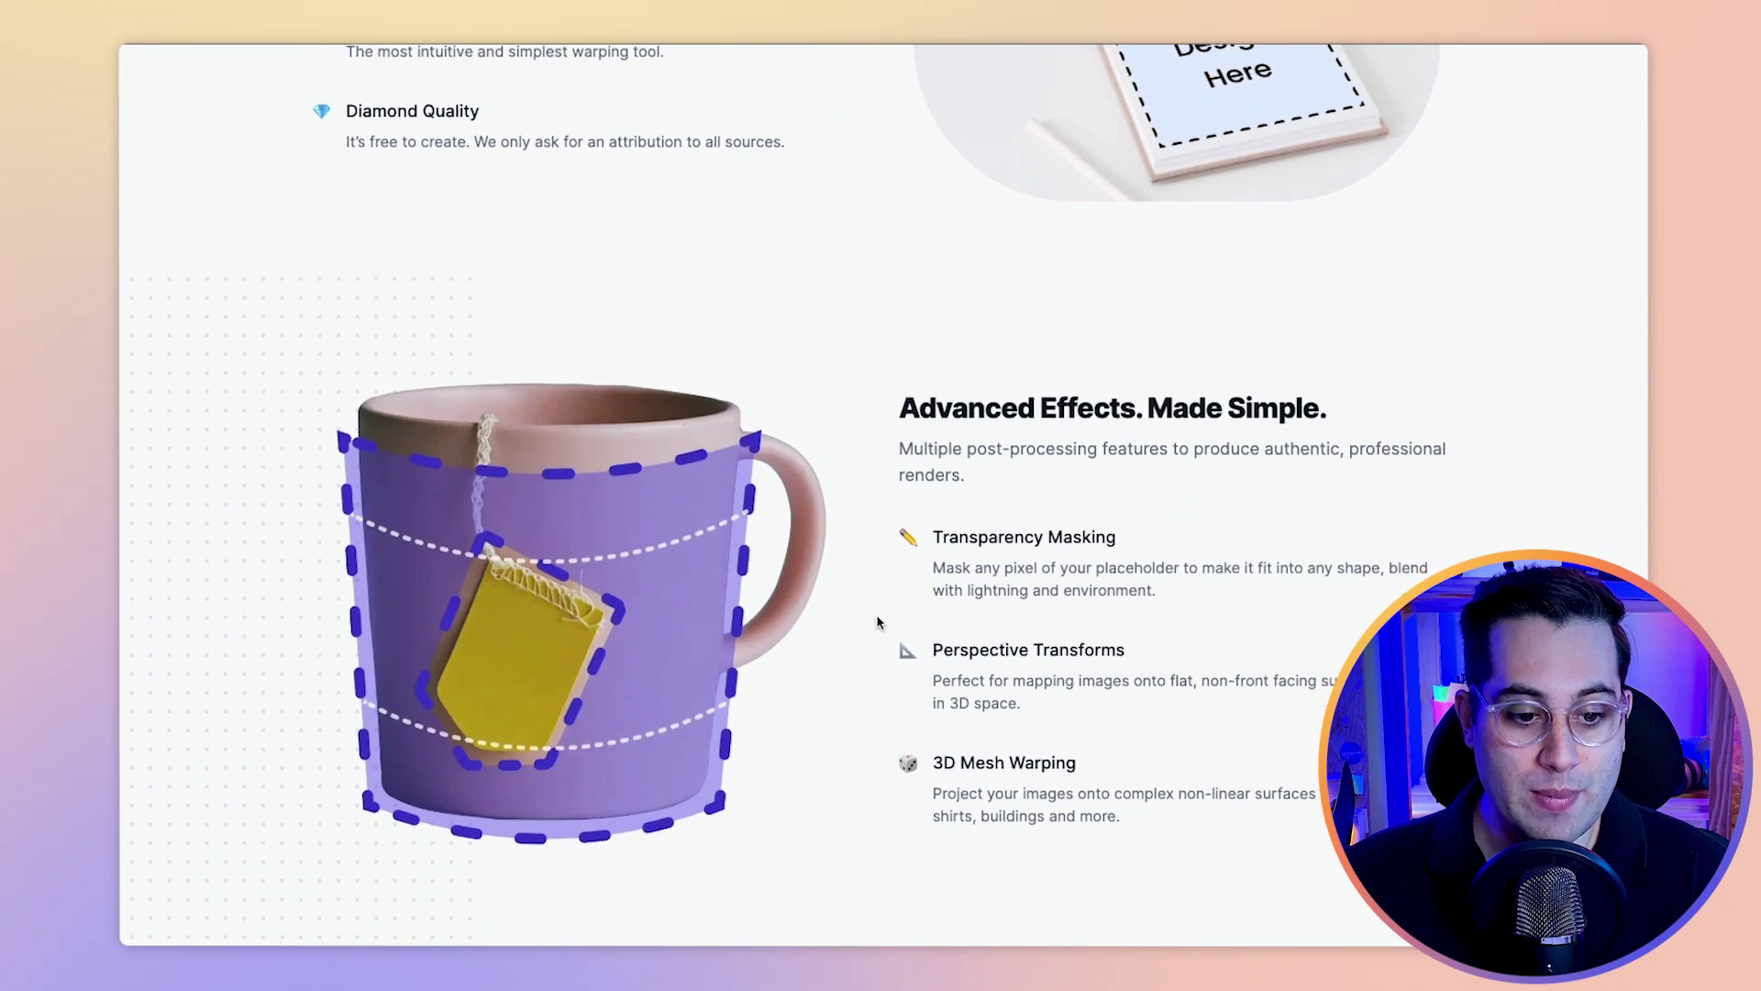
scroll(876, 623, "down", 15)
scroll(886, 602, "up", 20)
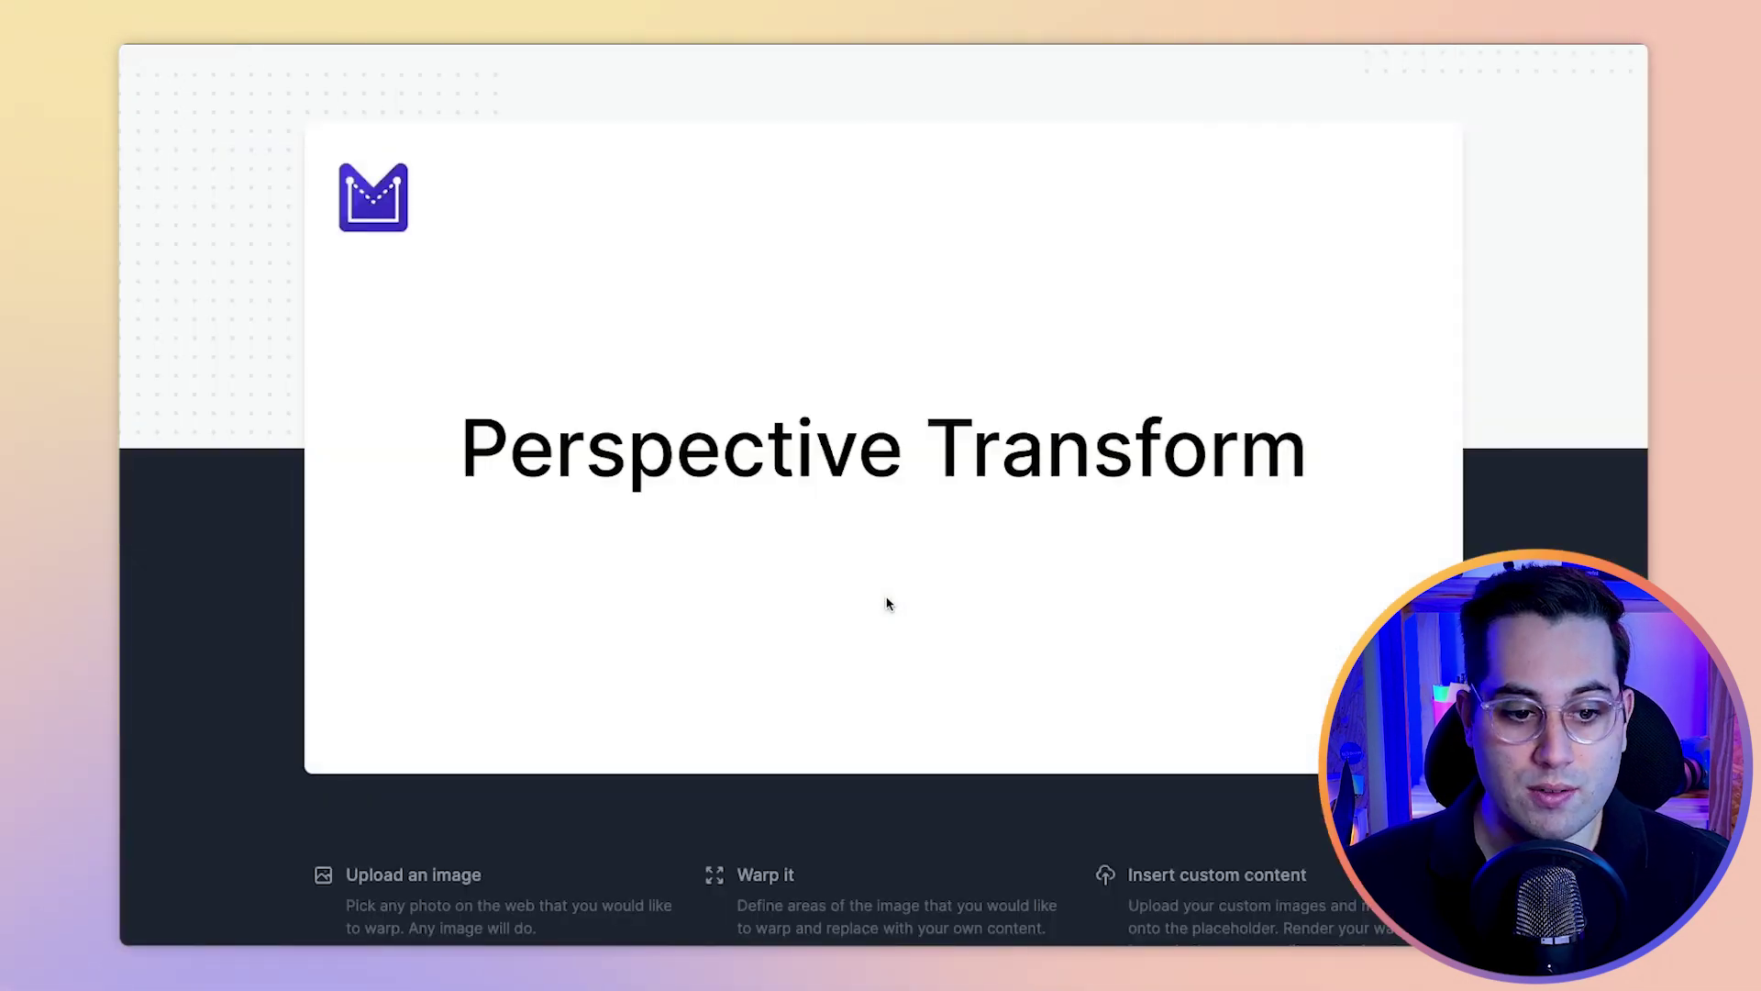
scroll(887, 603, "up", 5)
Step: Open Use Cases > Logo Projection and view the demo warping a logo onto a coffee mug
left_click(871, 75)
left_click(809, 229)
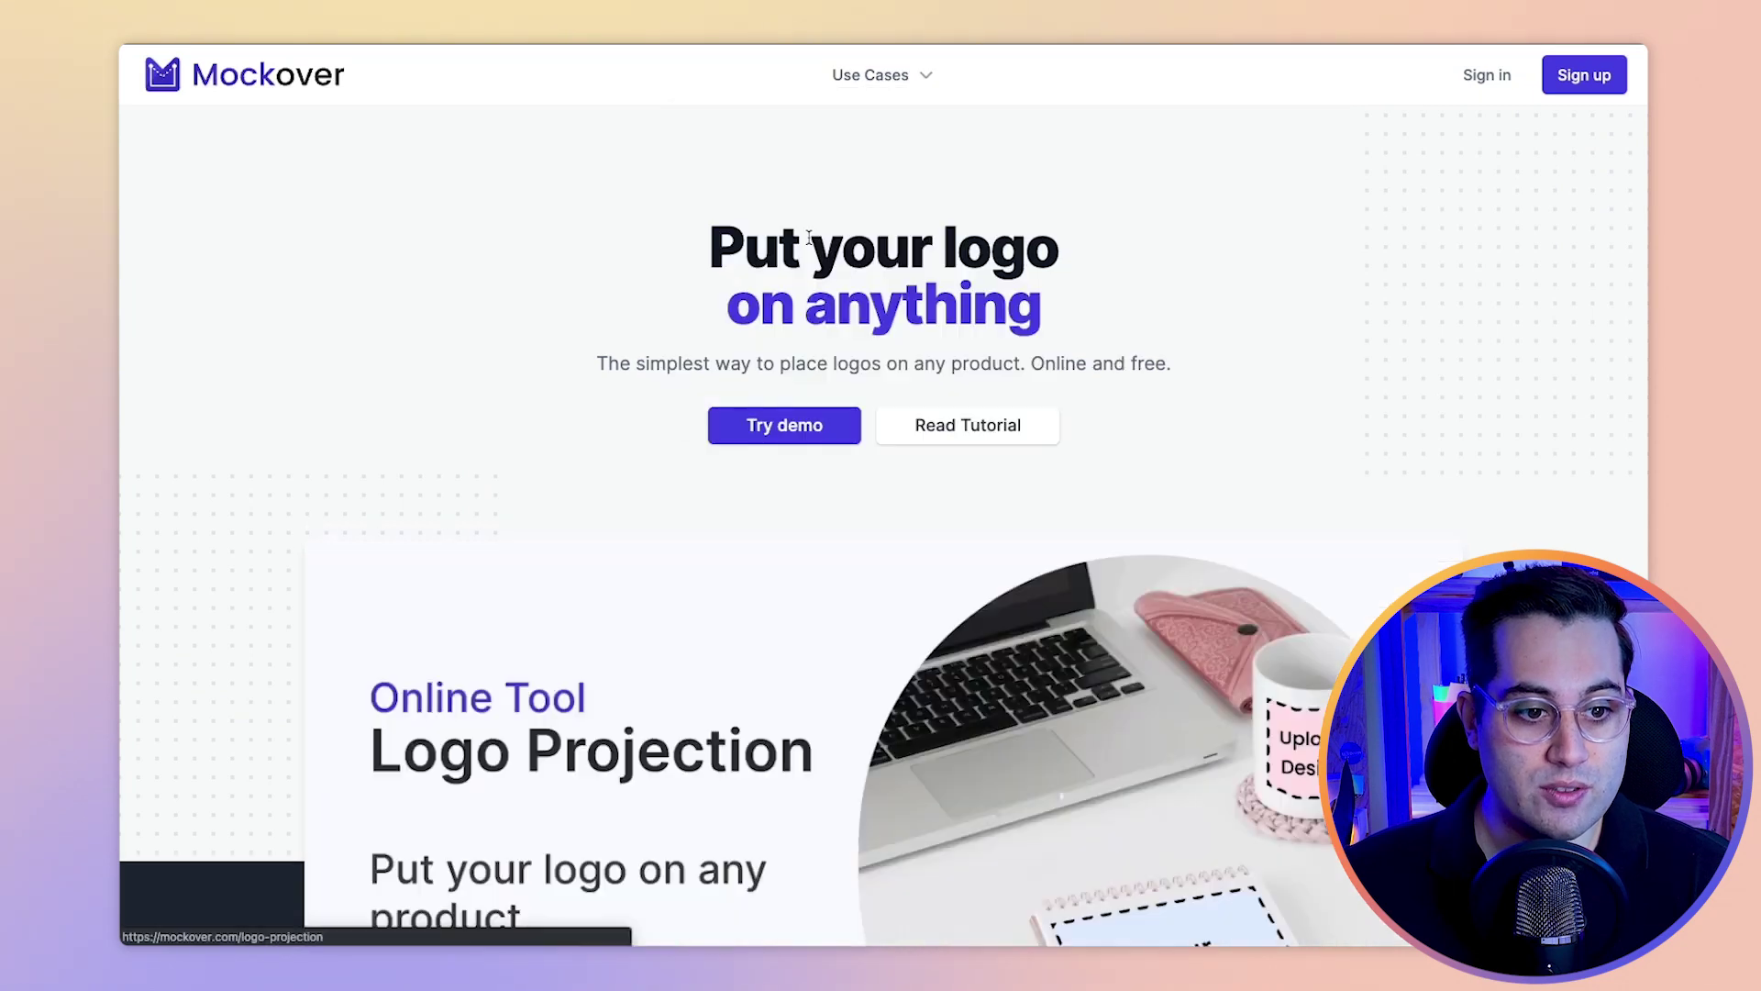
scroll(902, 418, "down", 4)
left_click(633, 550)
double_click(901, 394)
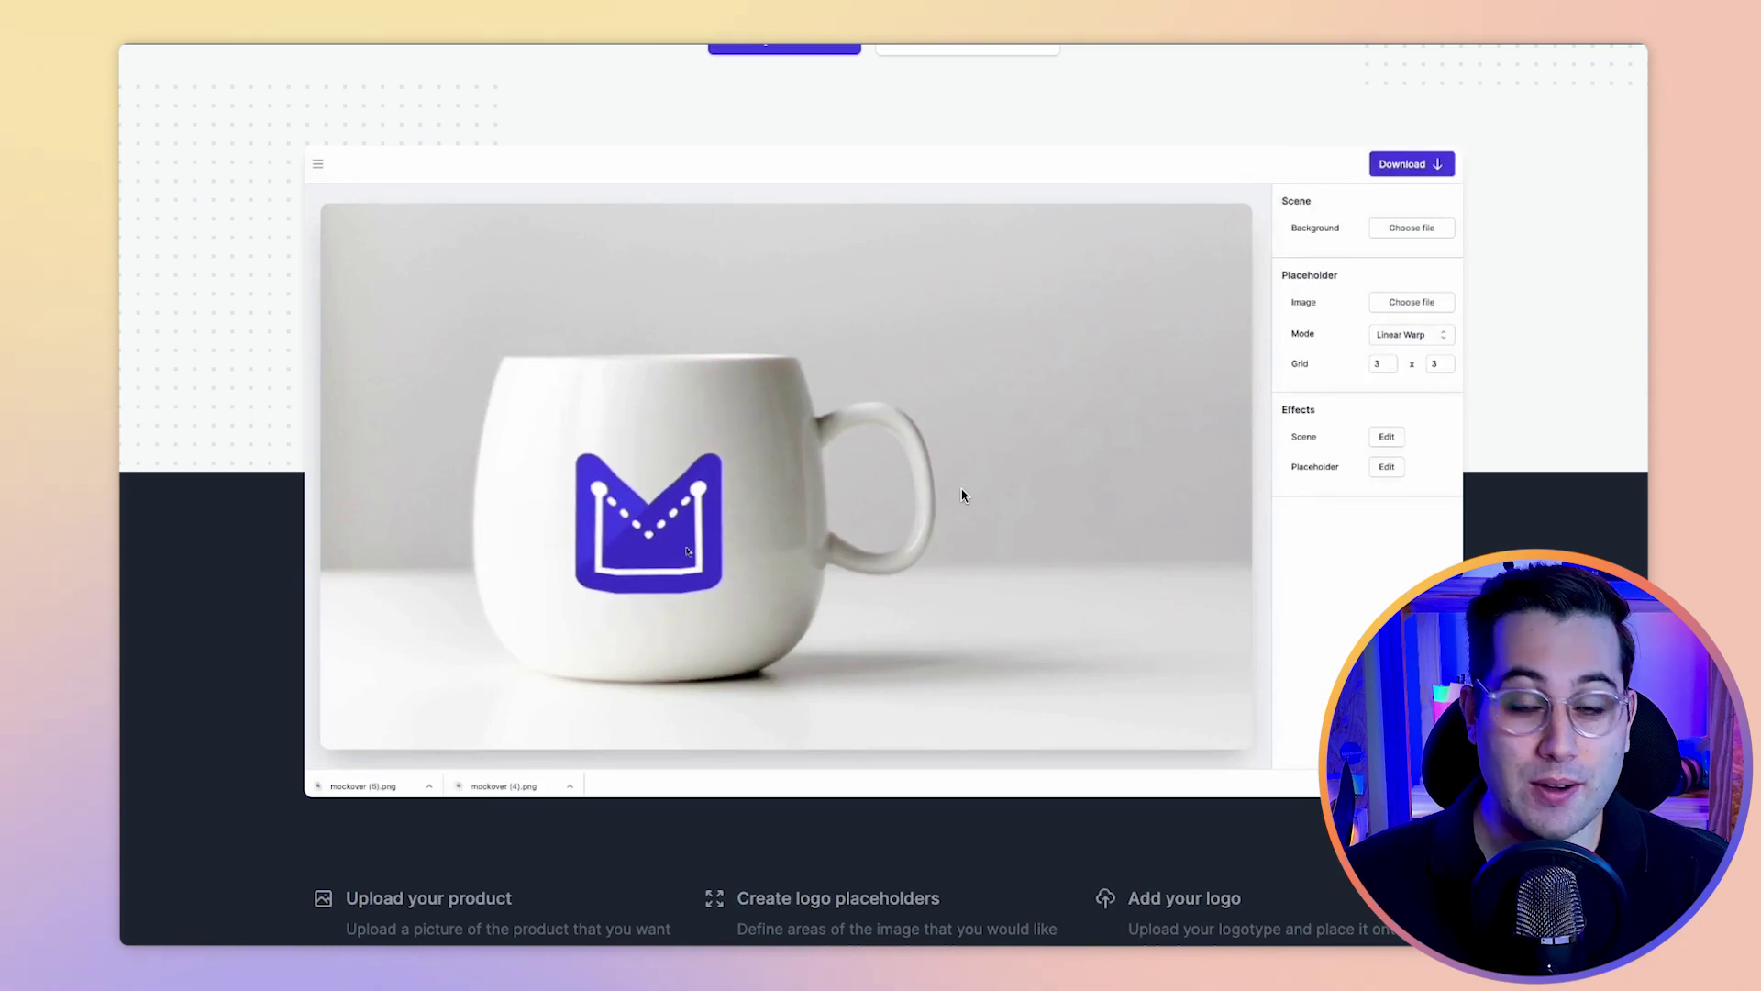
scroll(962, 495, "up", 5)
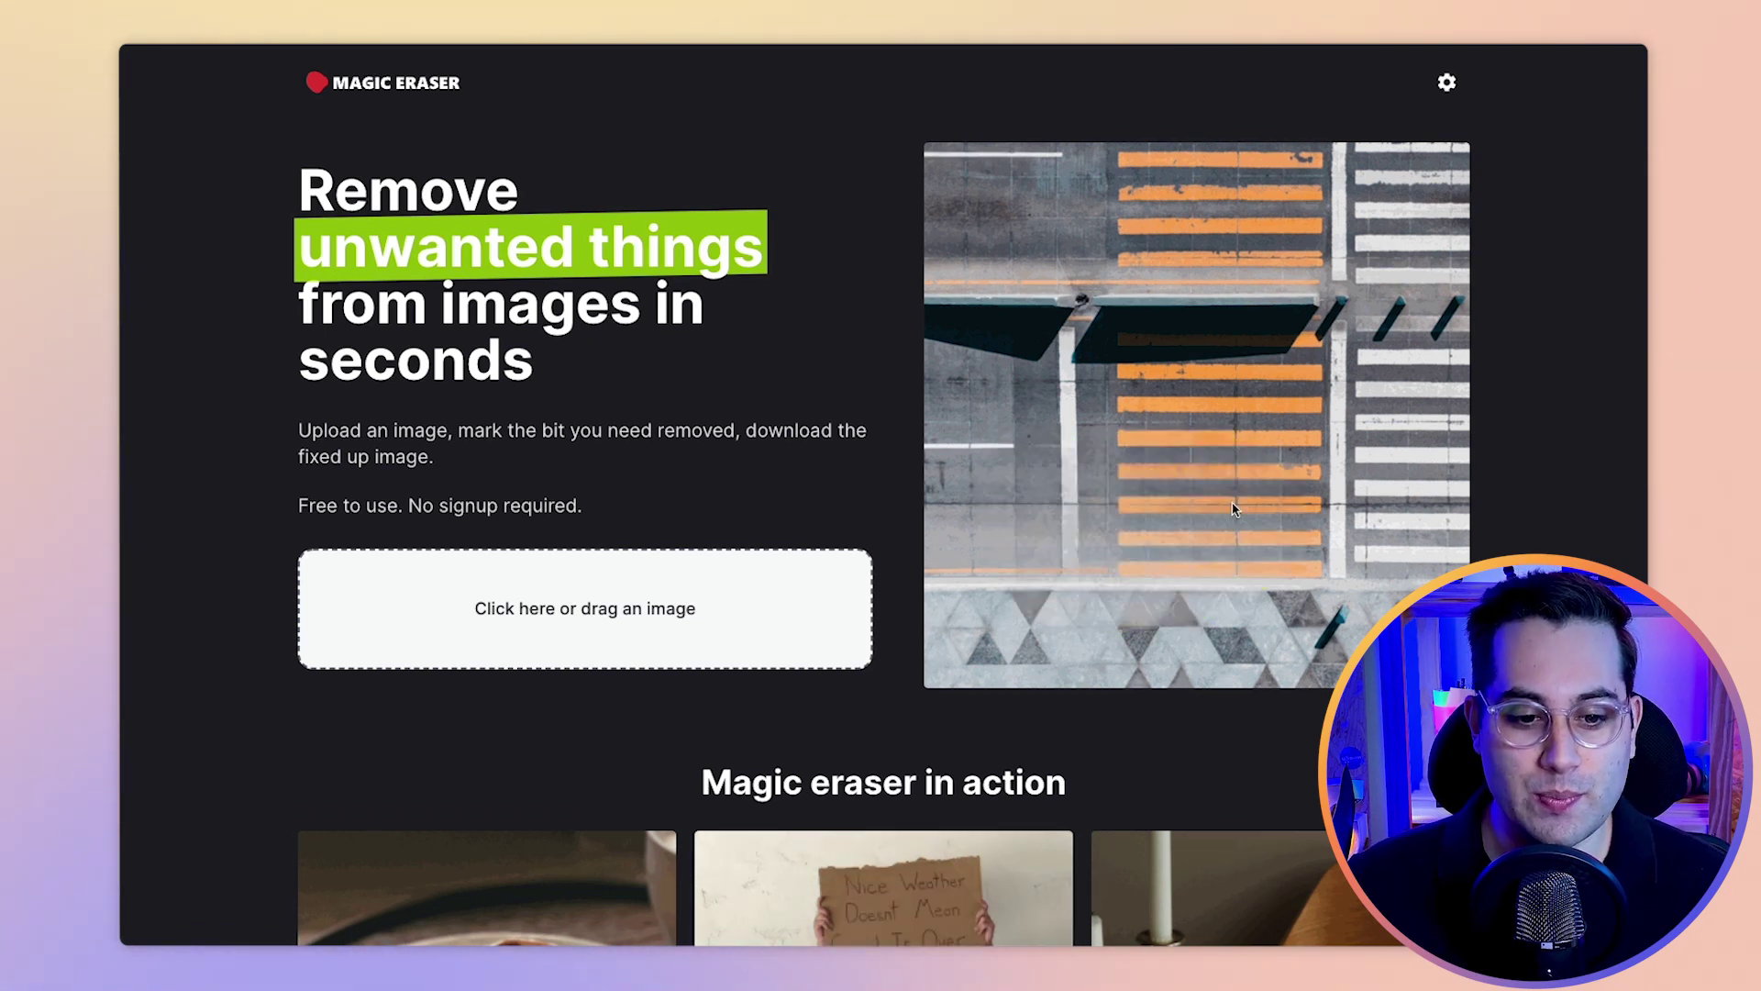
scroll(1321, 394, "down", 1)
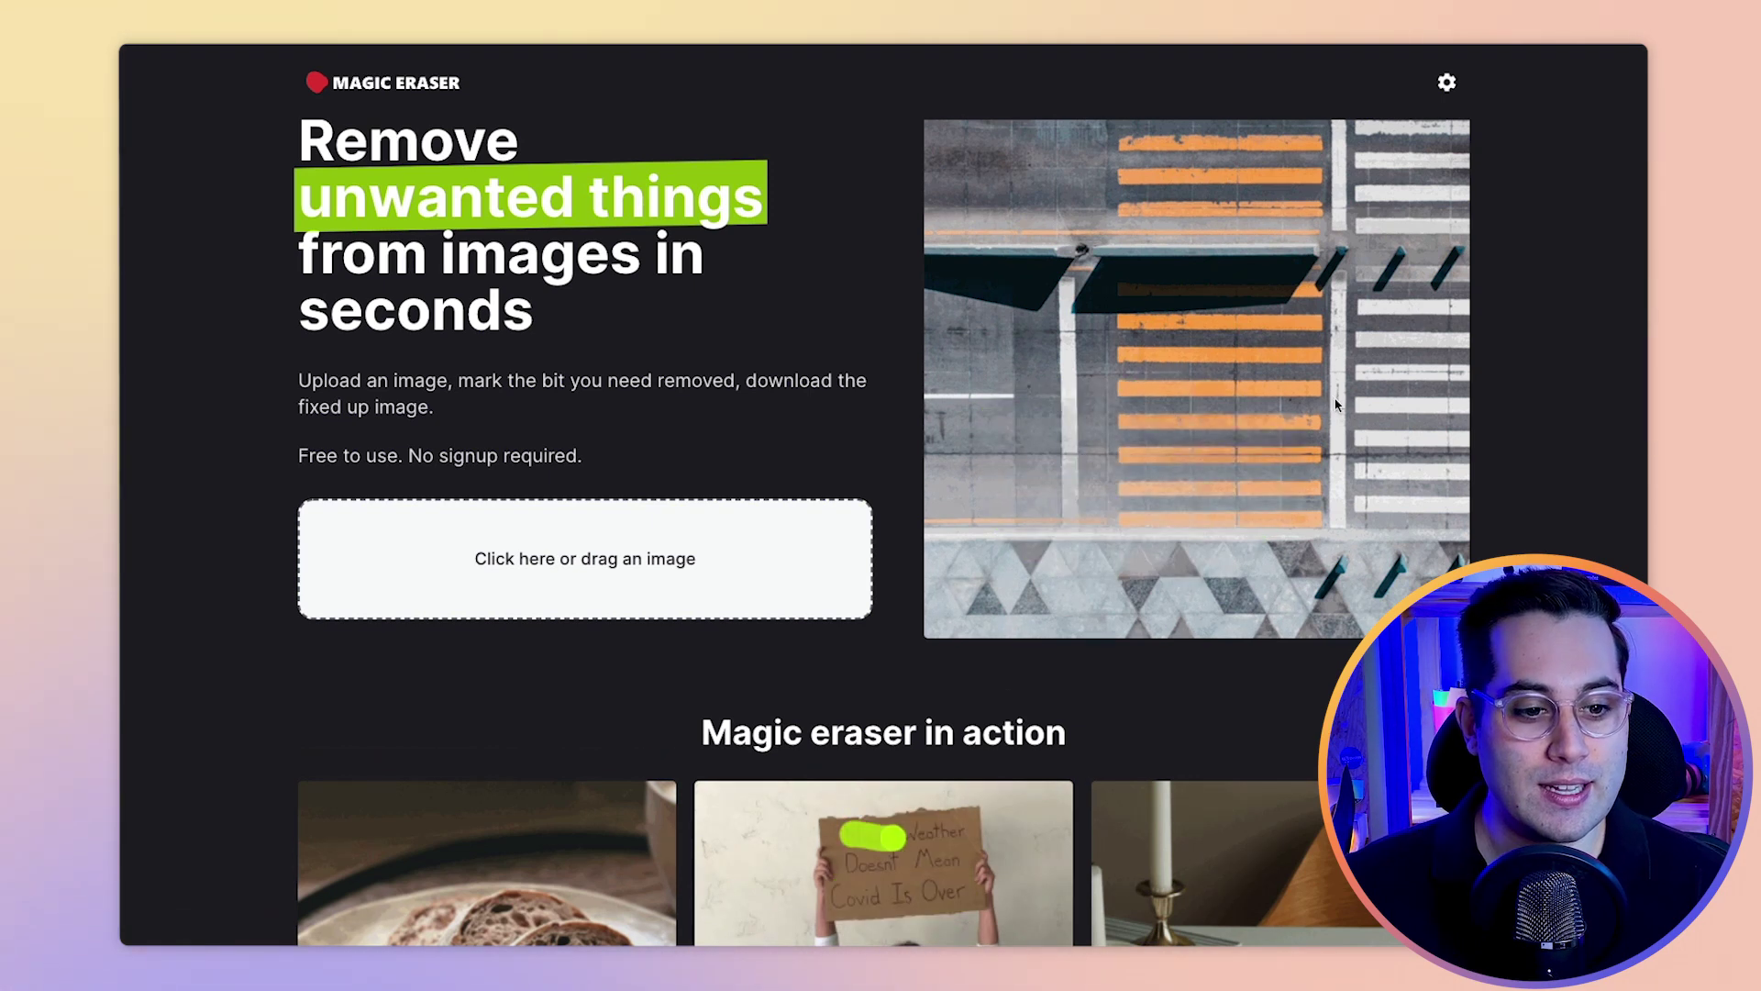
scroll(1309, 465, "down", 3)
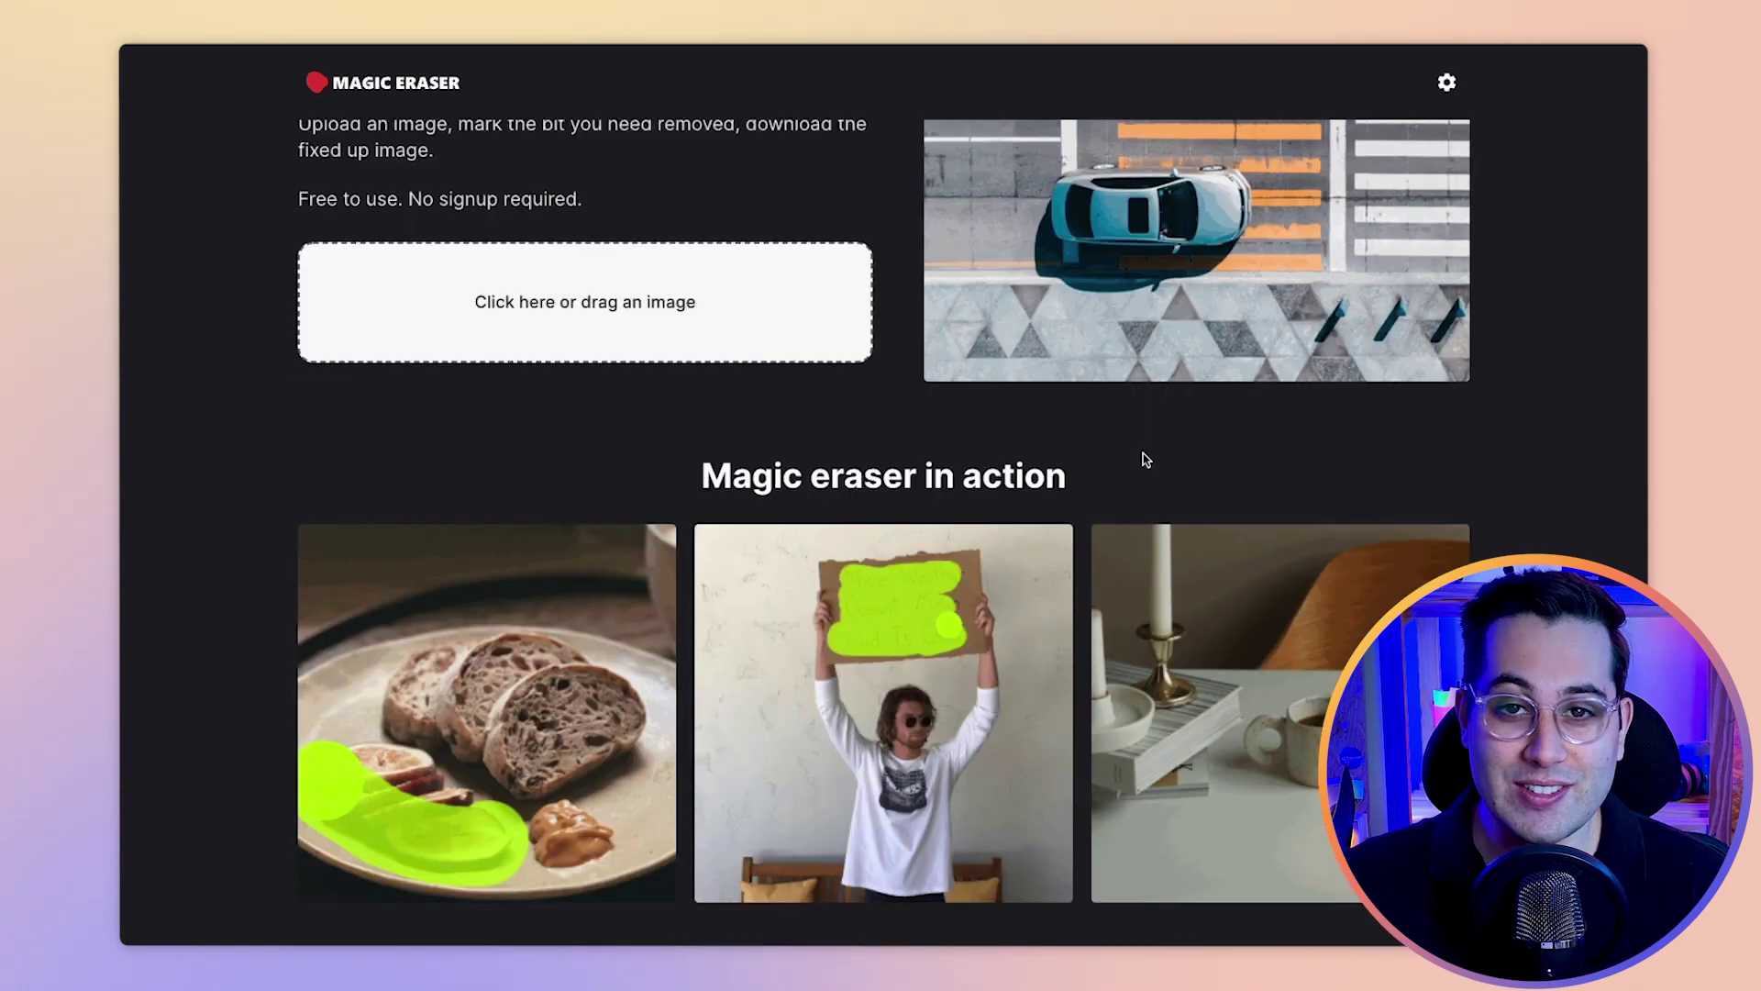
scroll(1143, 459, "down", 2)
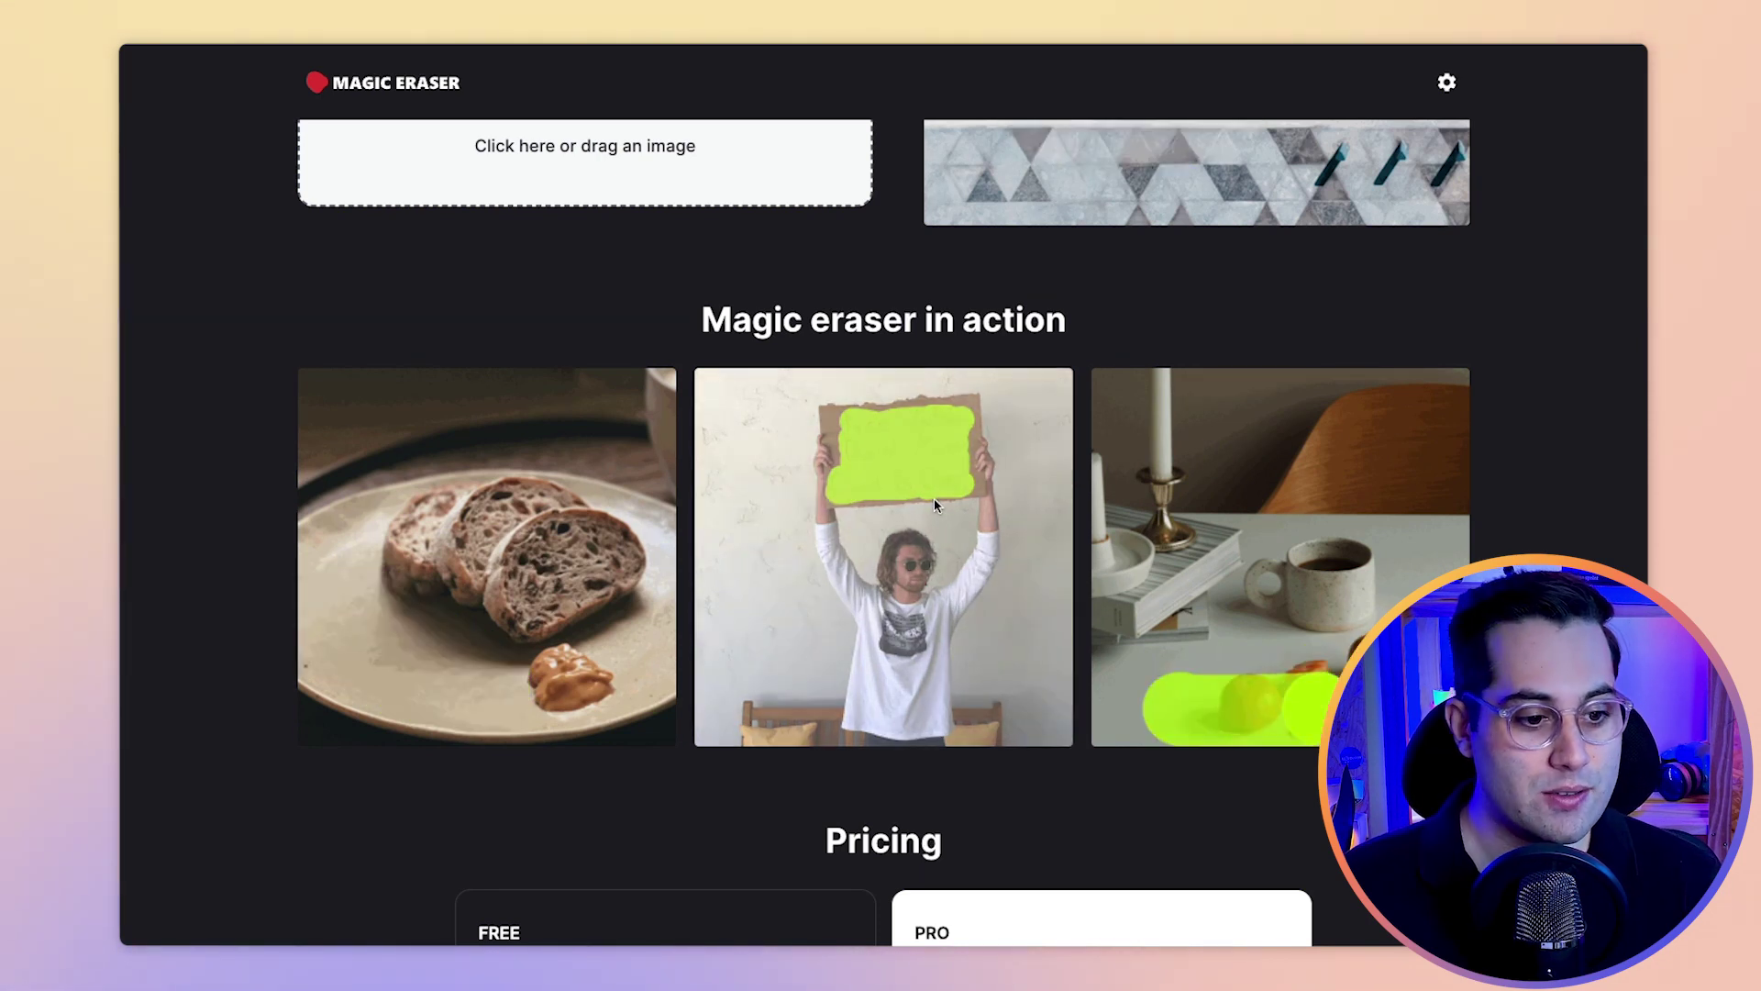
scroll(765, 312, "down", 1)
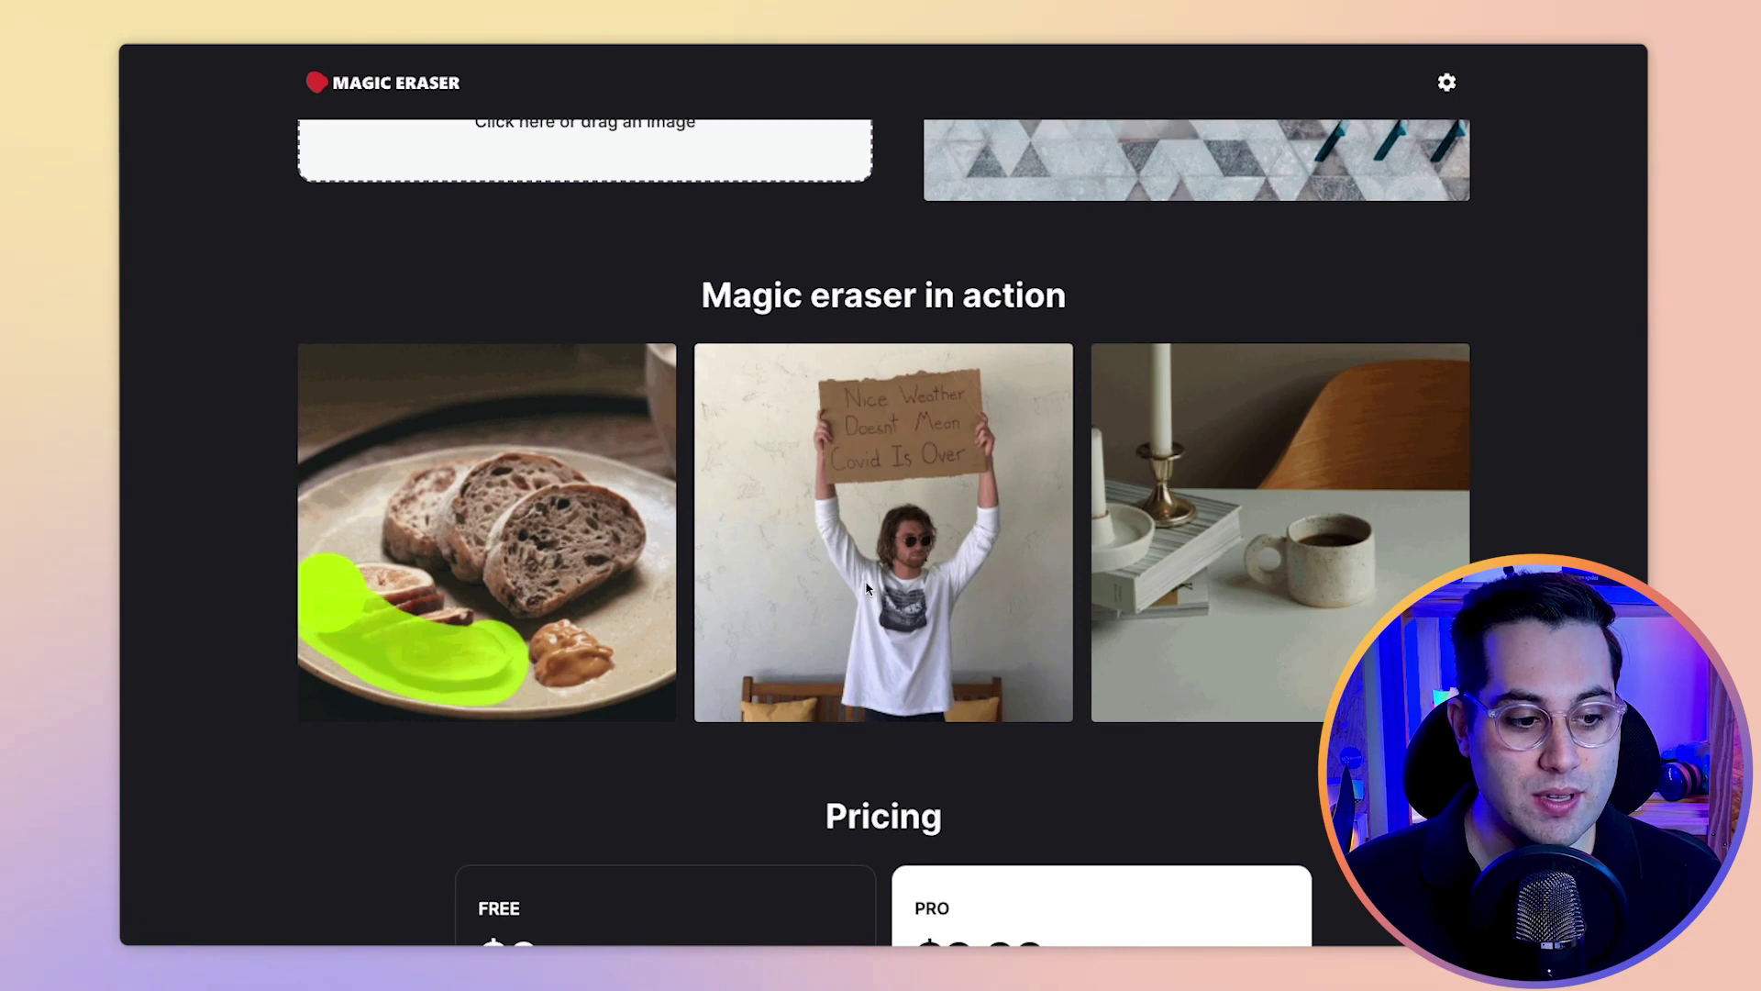
scroll(878, 519, "down", 5)
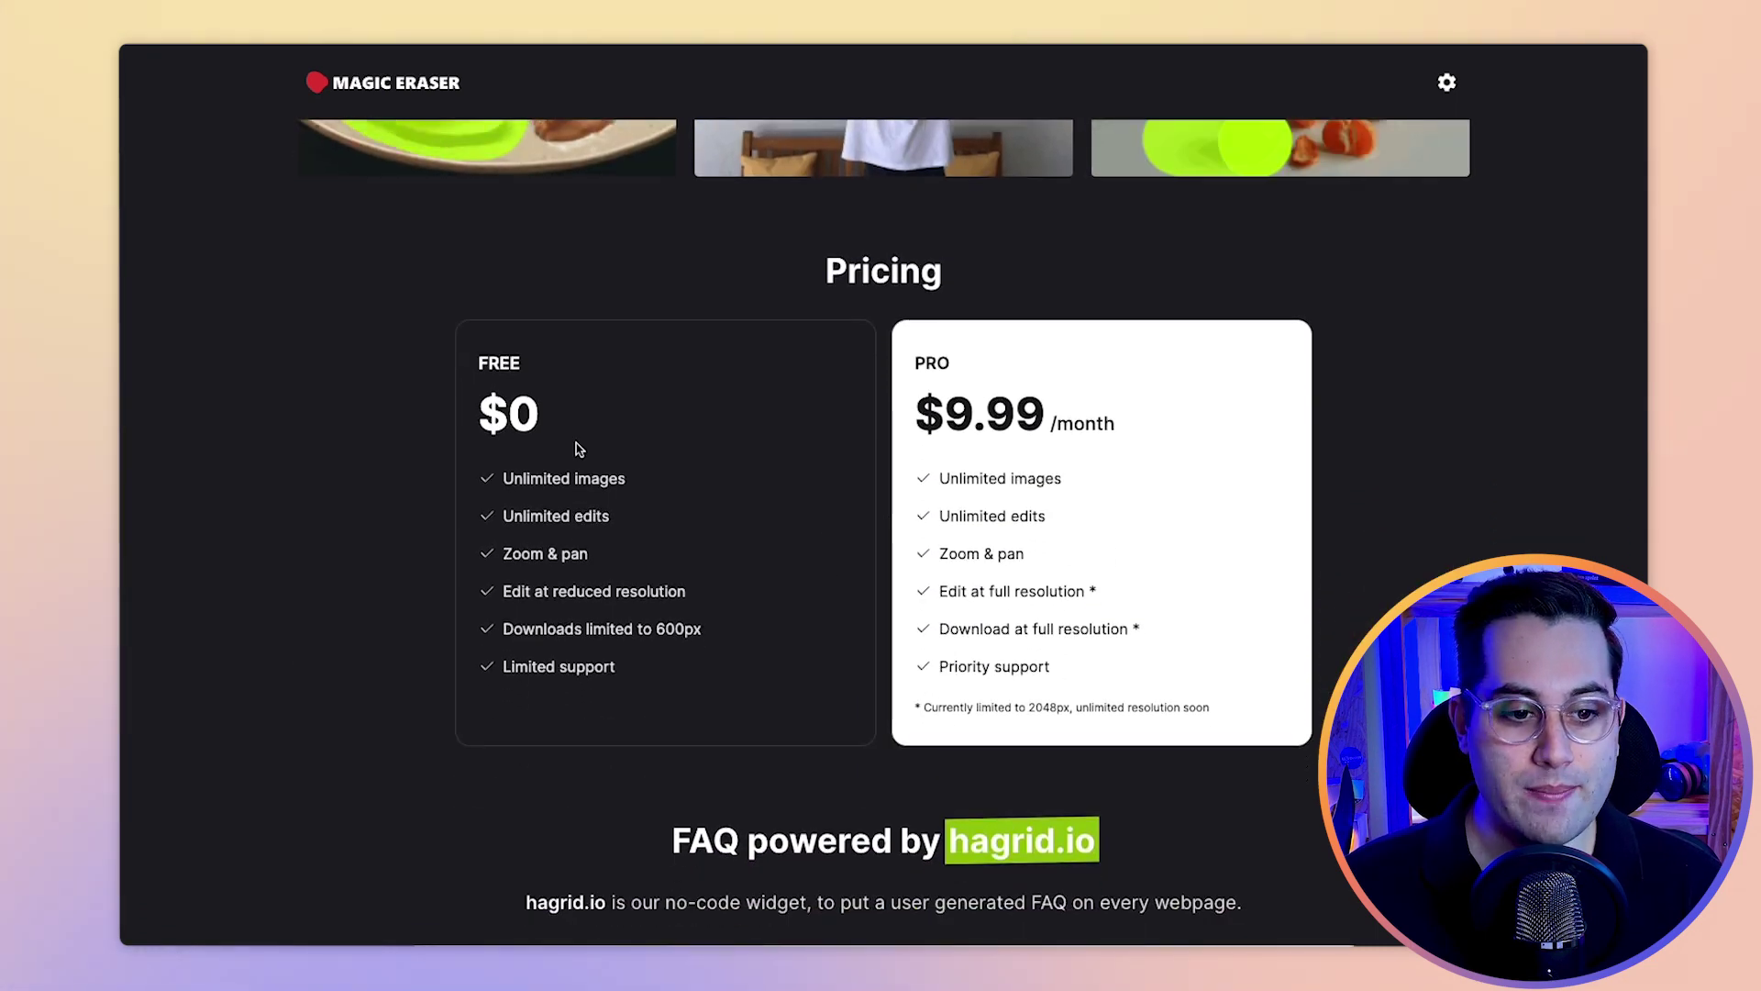
scroll(1197, 453, "down", 6)
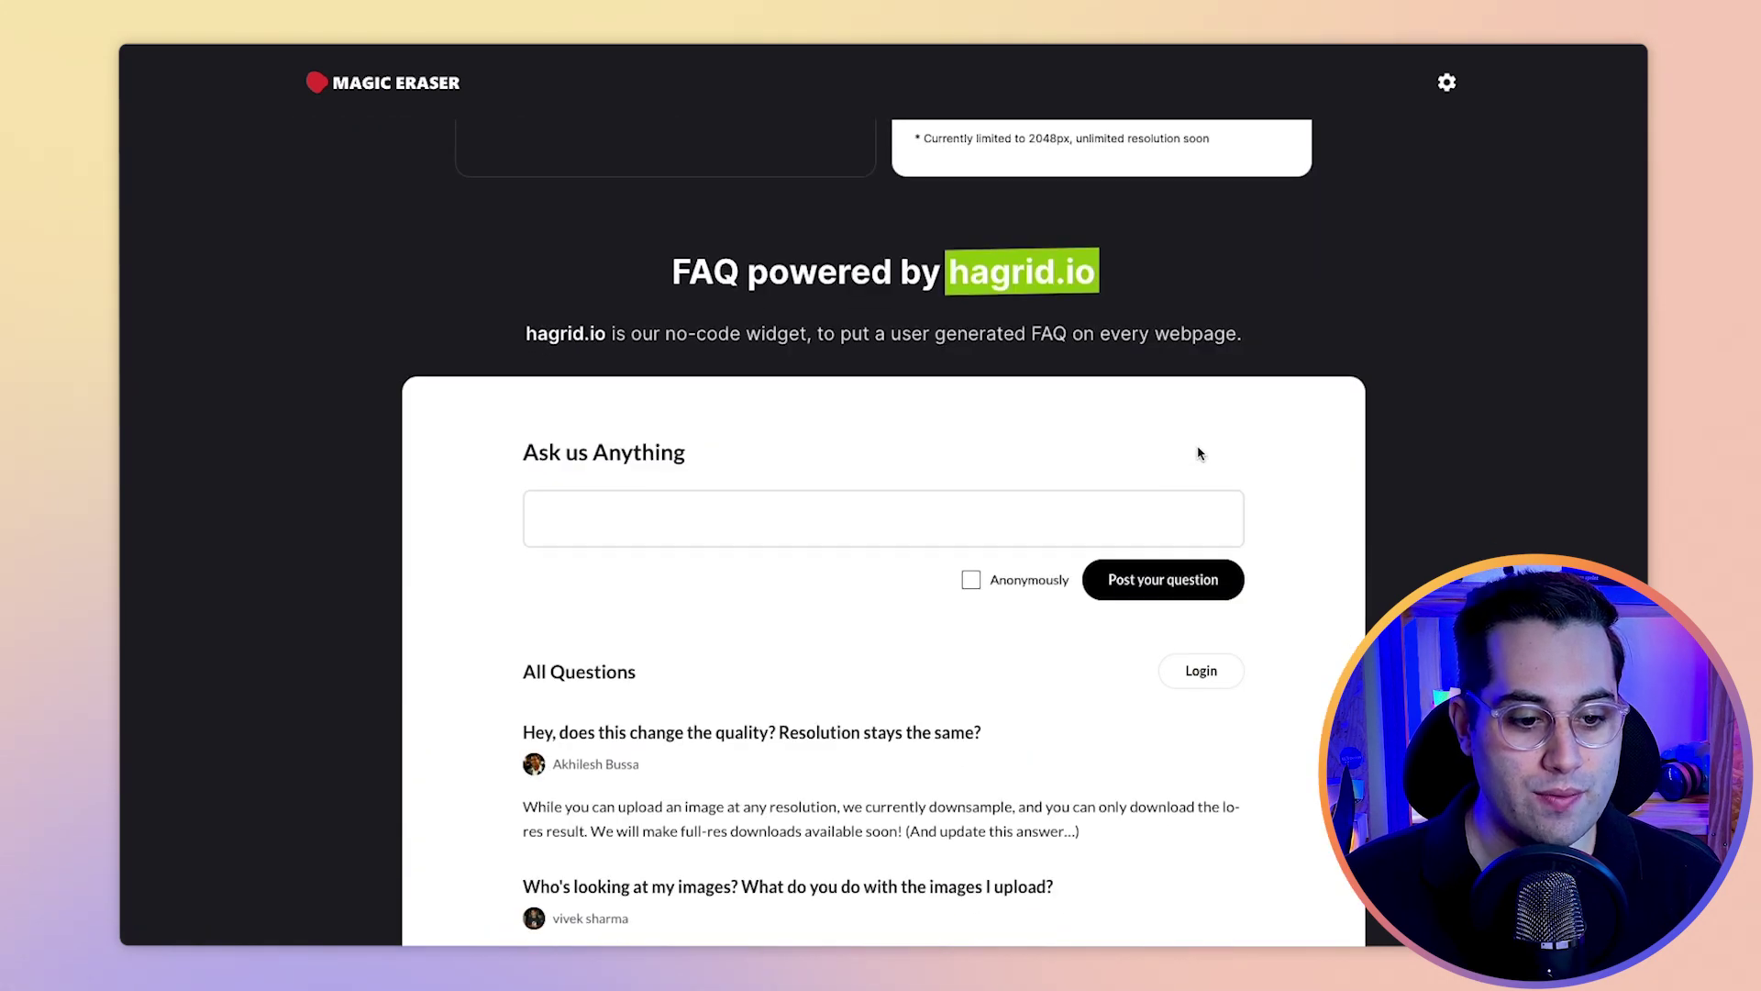
scroll(1042, 464, "up", 14)
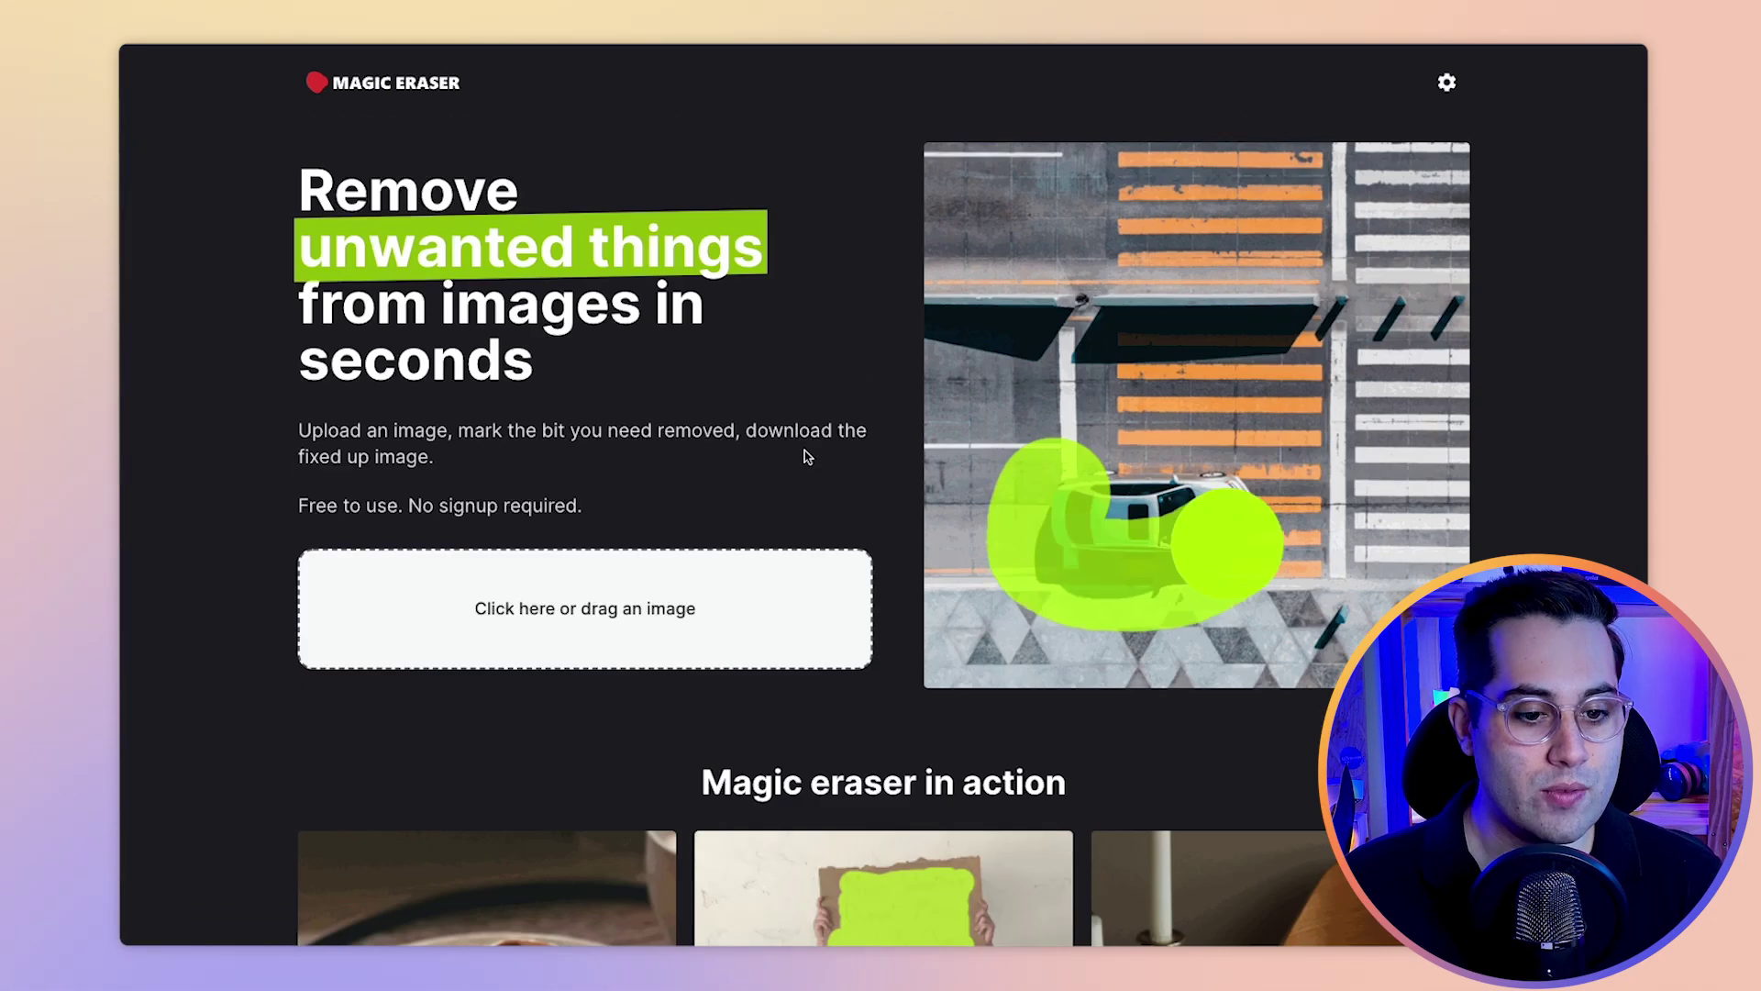